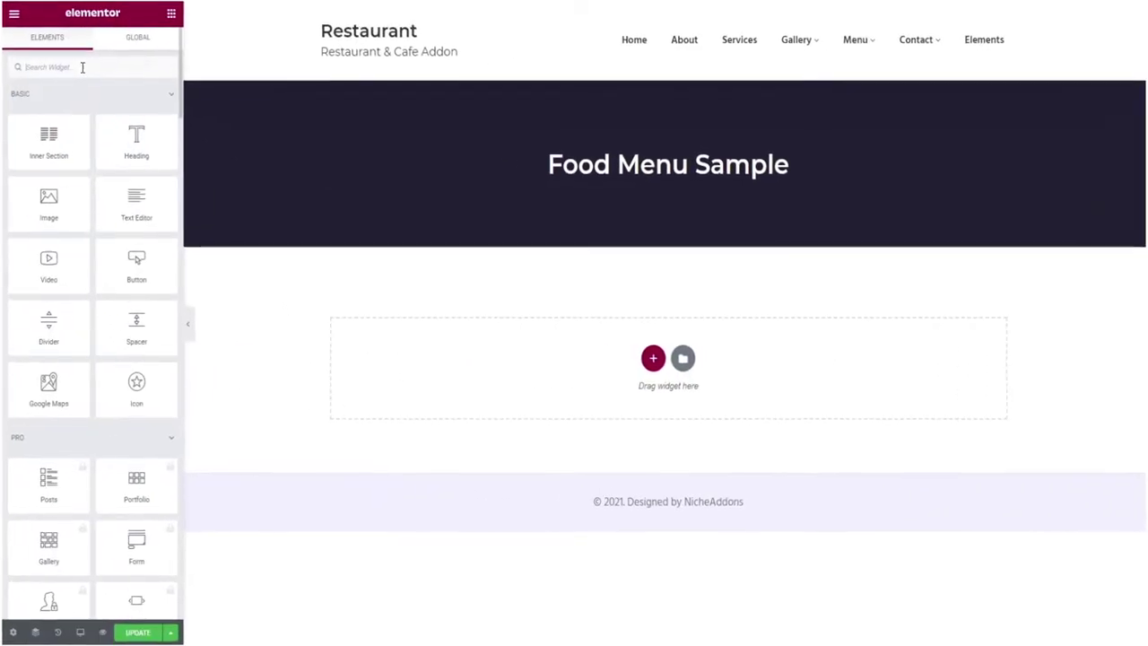
# - Search the widgets for 'menu' and drag the Food Menu widget into the empty section
pyautogui.click(81, 67)
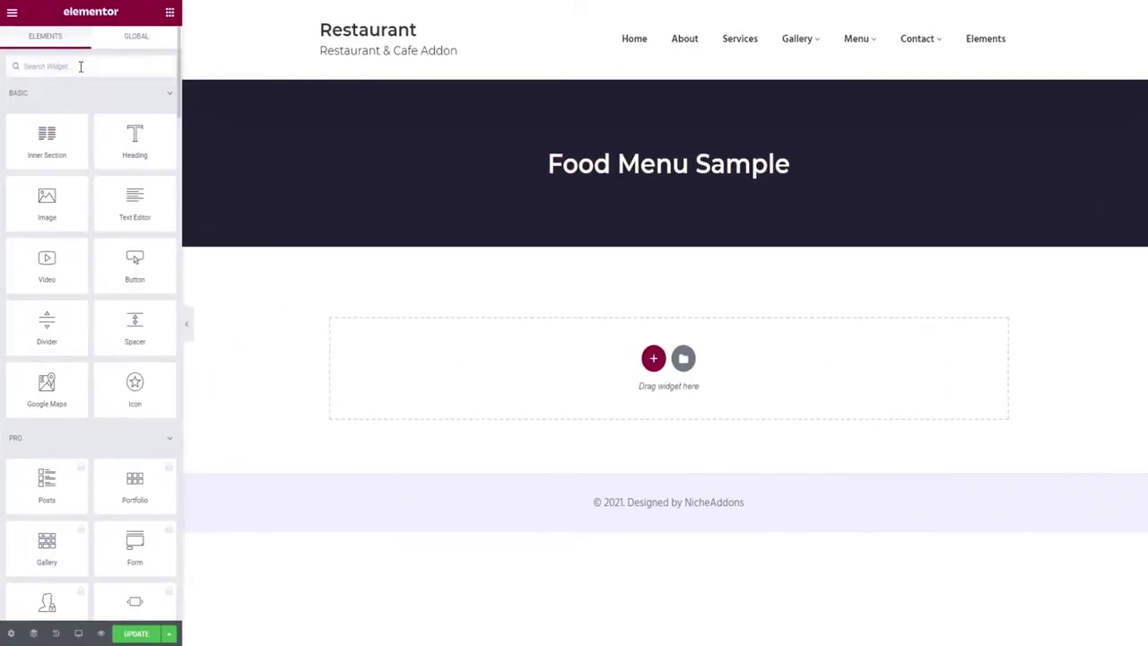
pyautogui.write('menu')
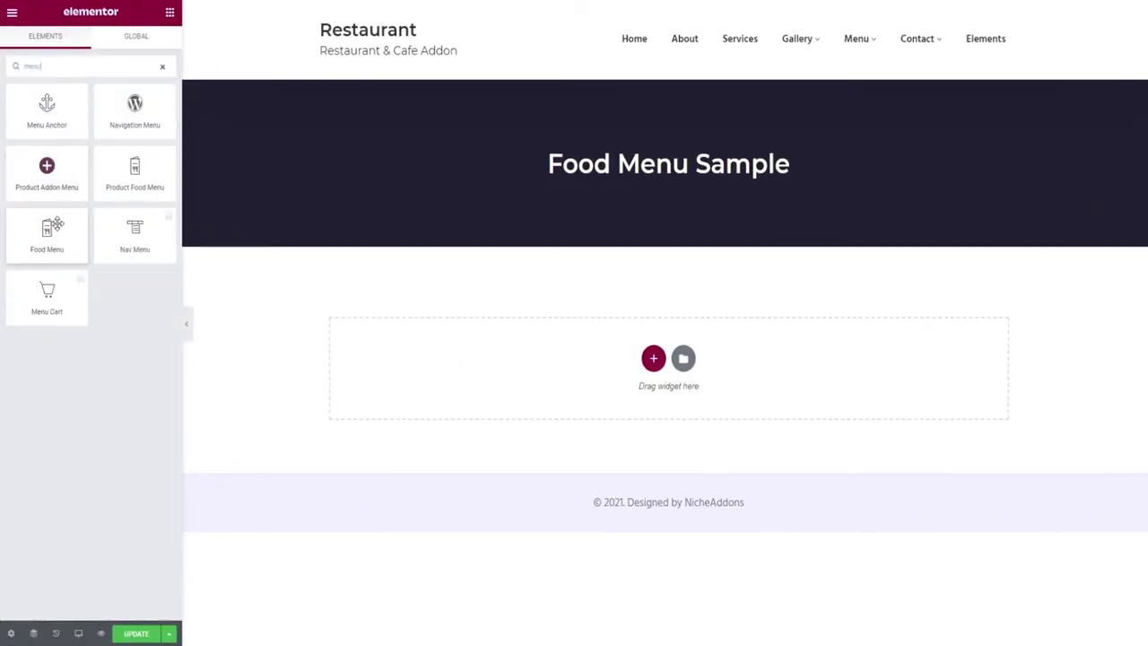
pyautogui.moveTo(47, 230); pyautogui.dragTo(476, 341)
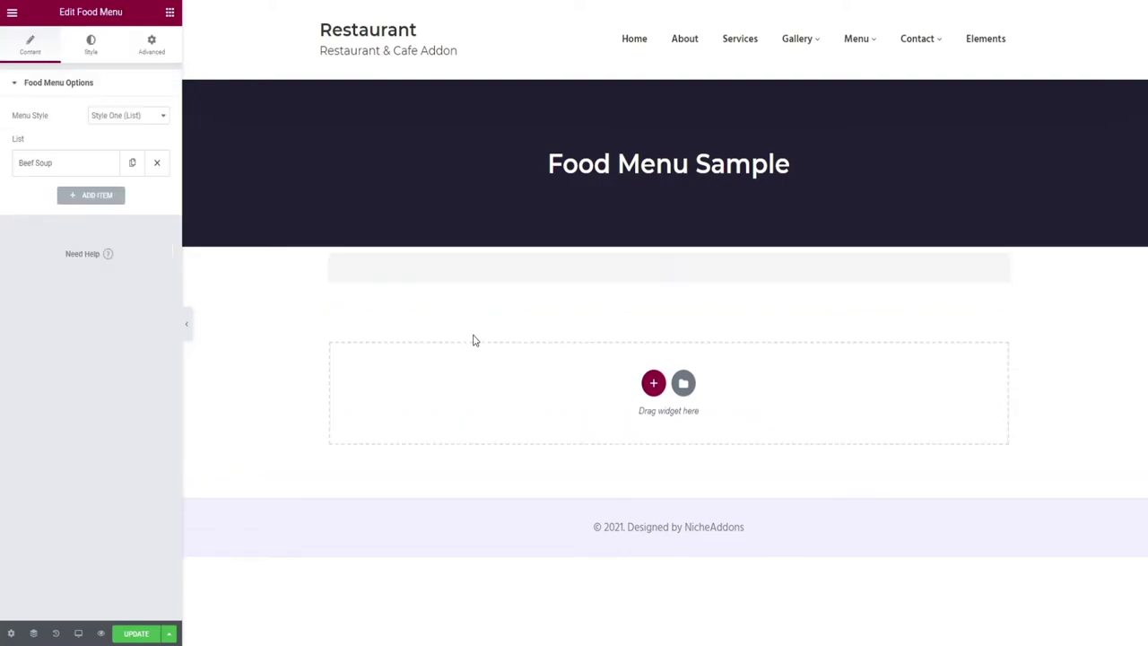
# - Set the first dish's Food Image to the steak and asparagus photo
pyautogui.click(62, 251)
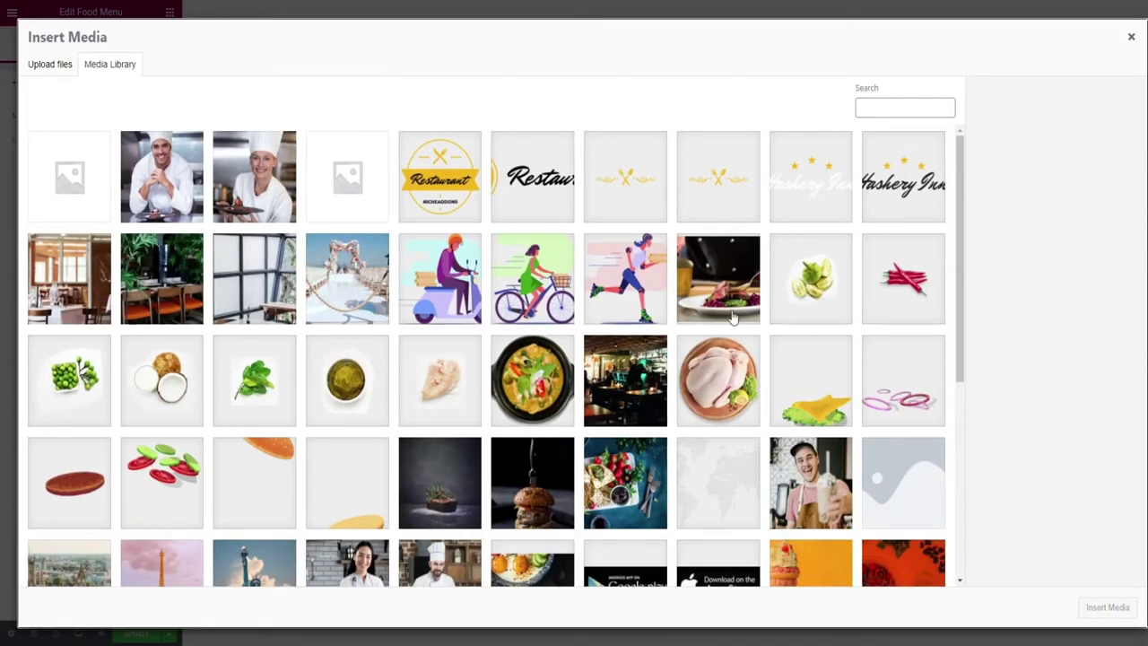
pyautogui.scroll(-5, 734, 317)
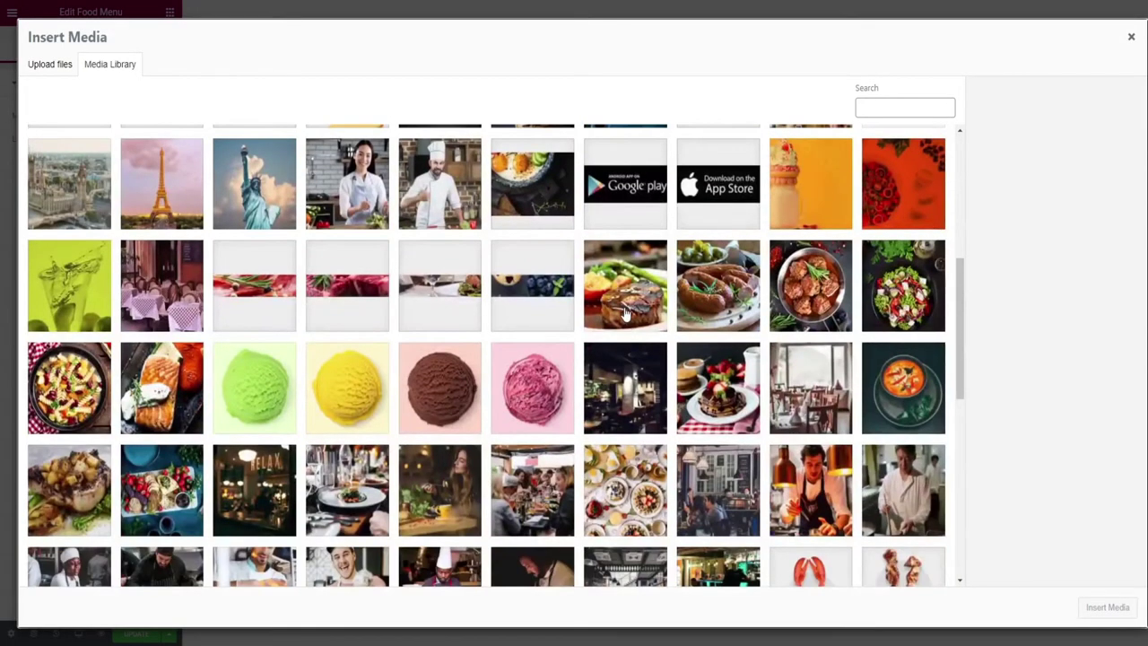
pyautogui.click(626, 312)
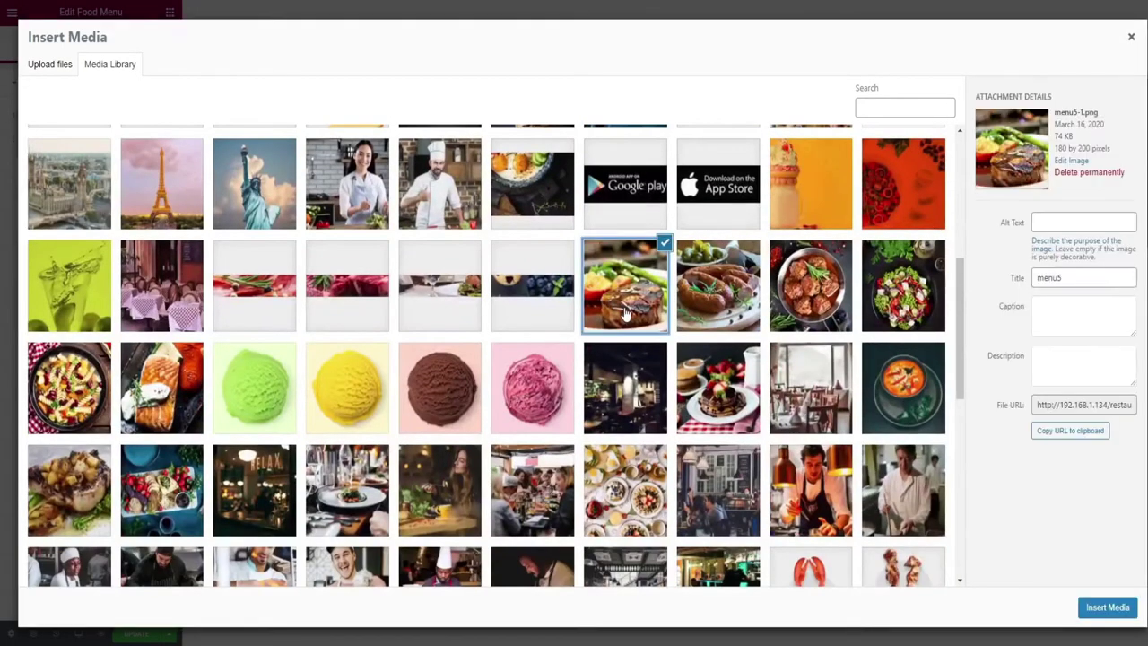
pyautogui.click(1108, 607)
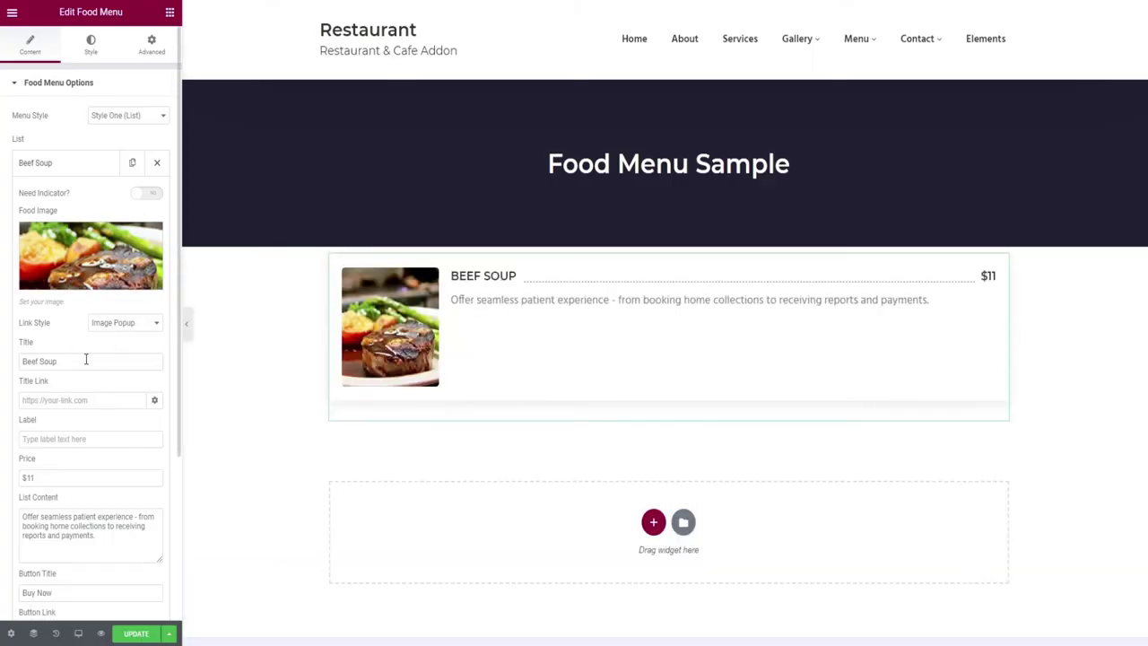
# - Rename the first dish to Beef Steak and set its price to $100
pyautogui.write('Steak')
pyautogui.scroll(-1, 77, 430)
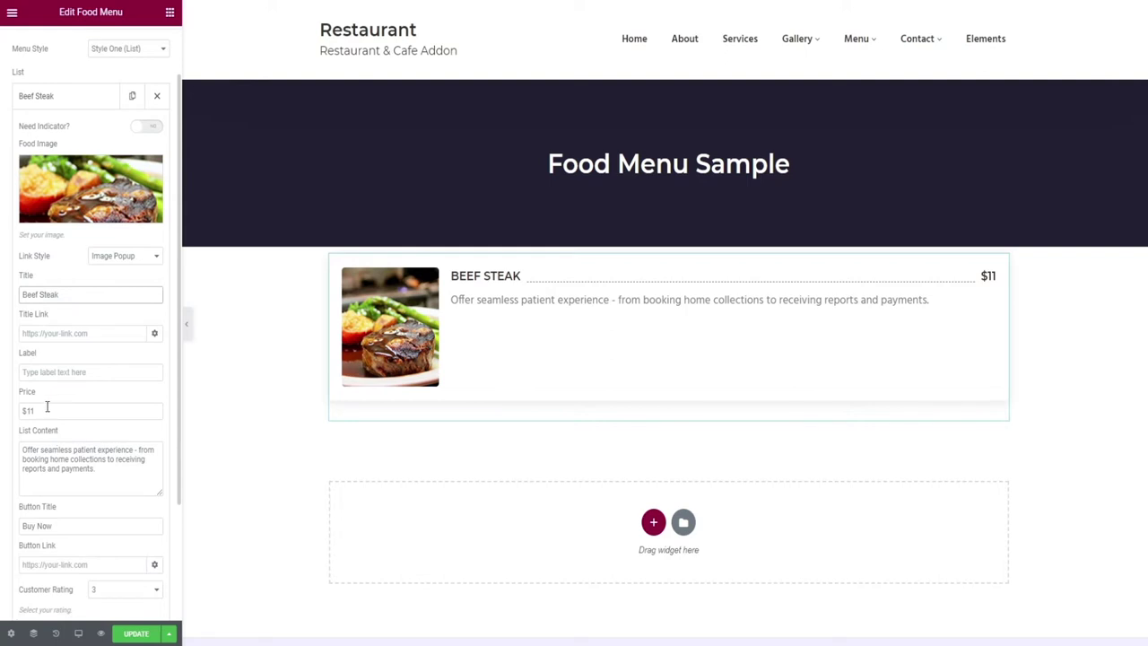
pyautogui.click(44, 410)
pyautogui.press('BackSpace')
pyautogui.write('00')
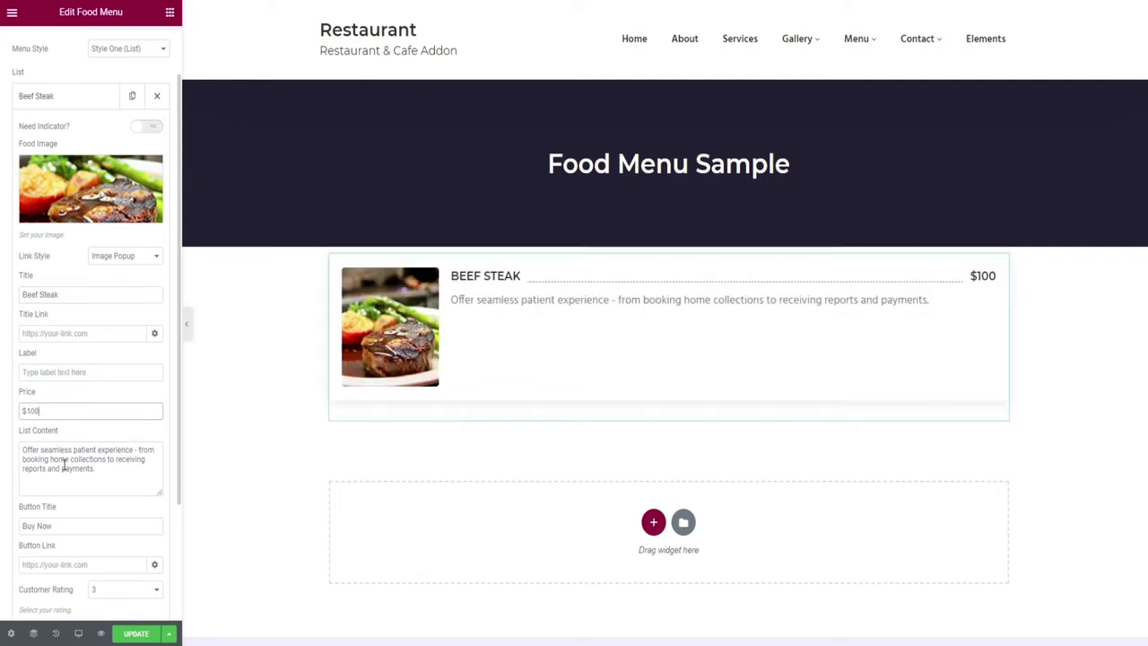
# - Give the Beef Steak button the link #0 and a customer rating of 4
pyautogui.tripleClick(54, 453)
pyautogui.scroll(-2, 99, 475)
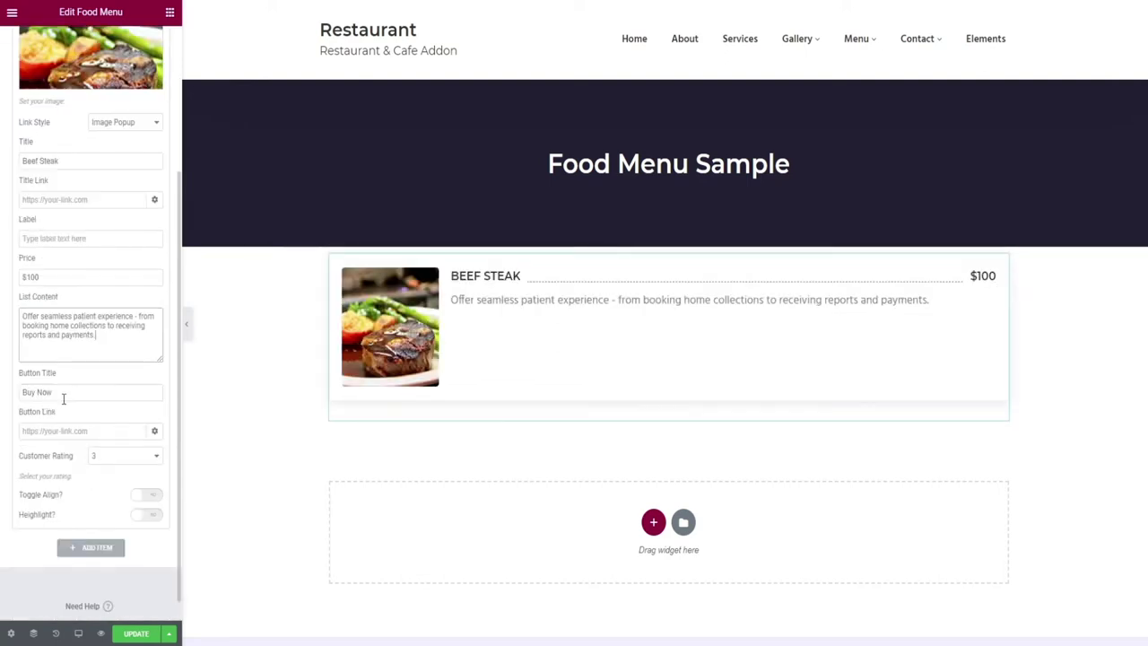
pyautogui.click(40, 431)
pyautogui.write('#0')
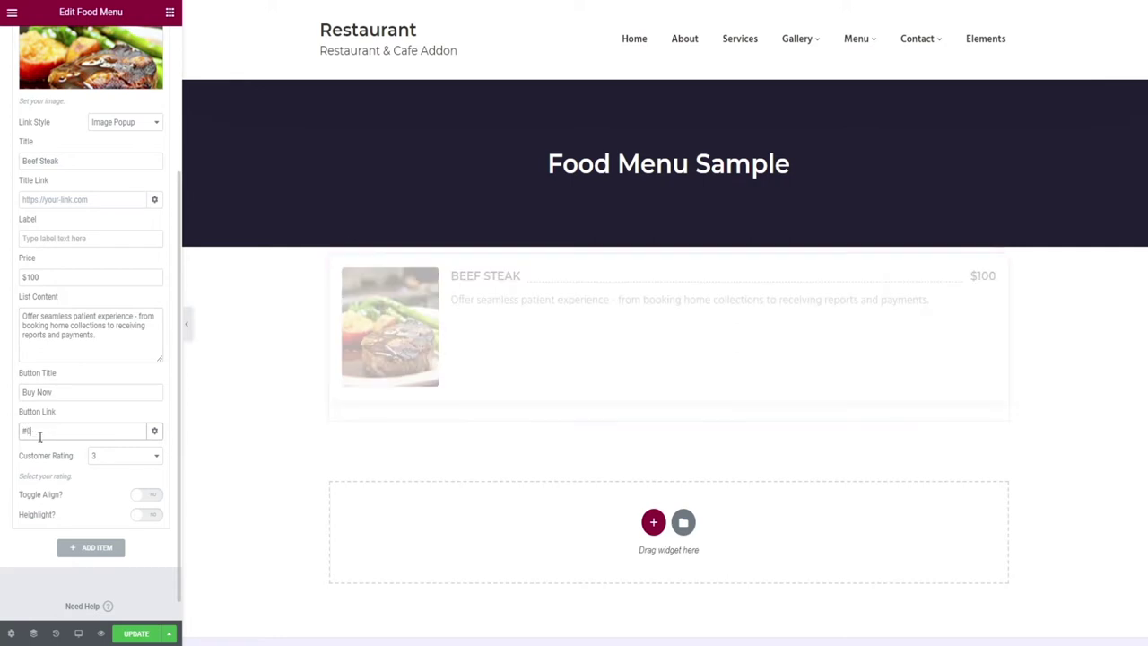
pyautogui.click(138, 460)
pyautogui.click(115, 502)
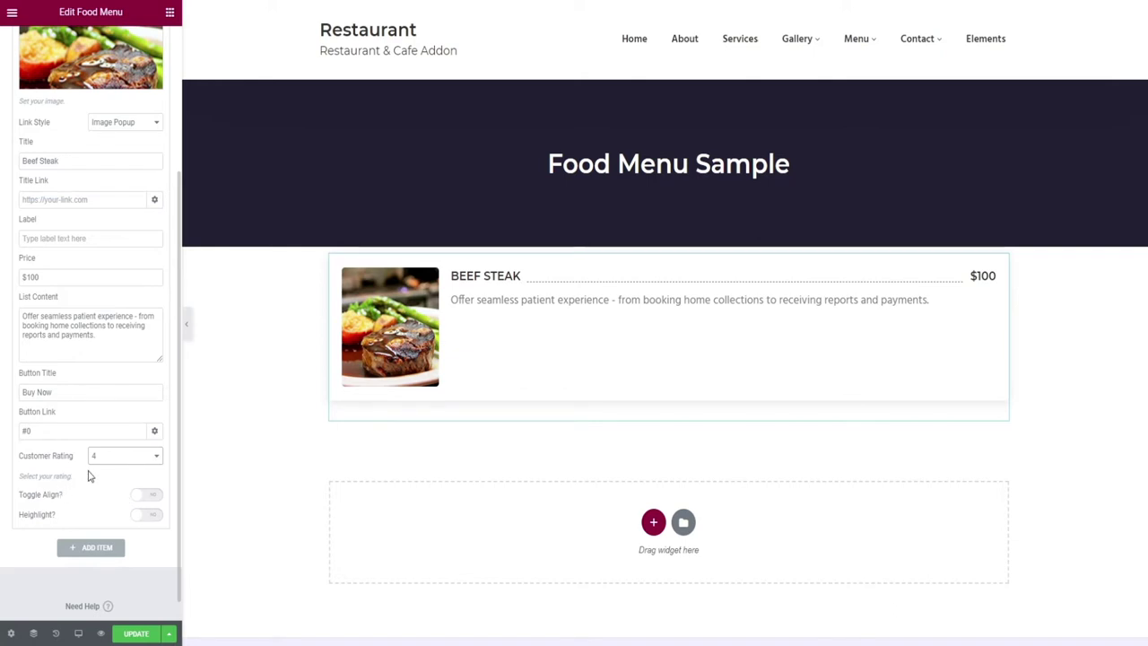
# - Try the photo on the right and a highlighted card, then revert both
pyautogui.click(146, 496)
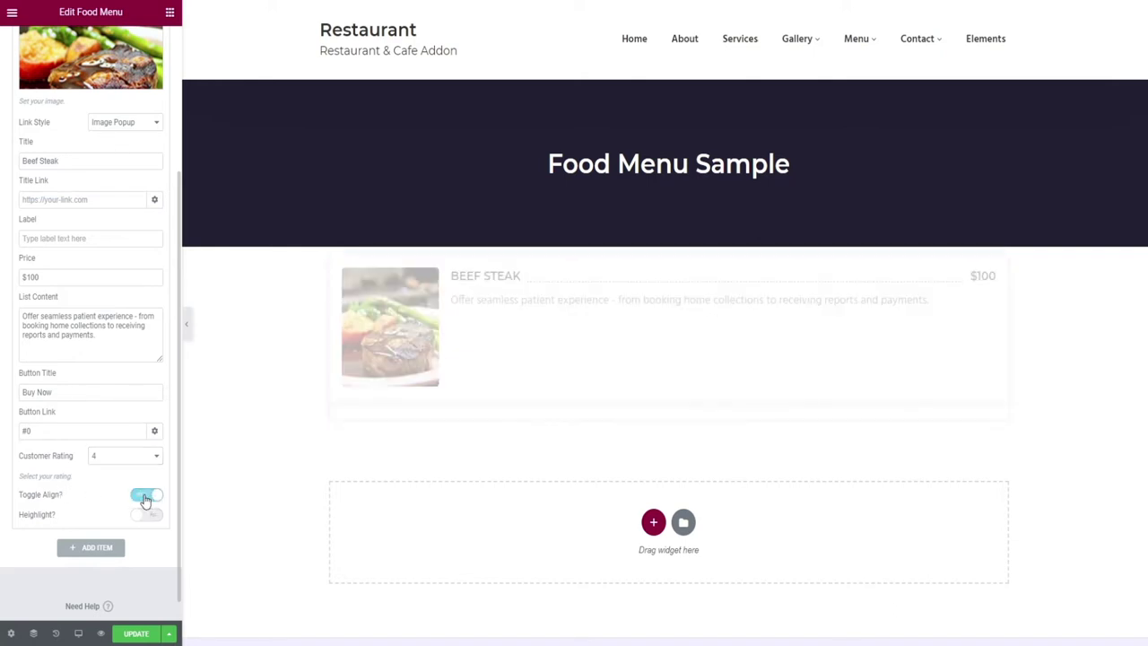
pyautogui.click(146, 496)
pyautogui.click(149, 516)
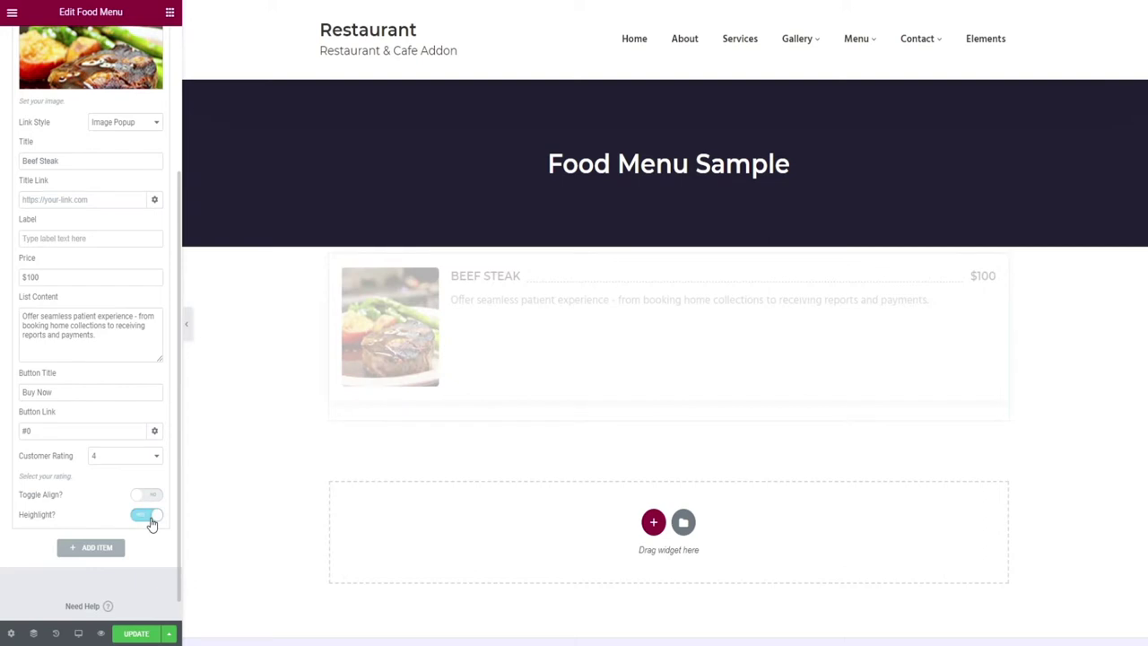
pyautogui.click(149, 518)
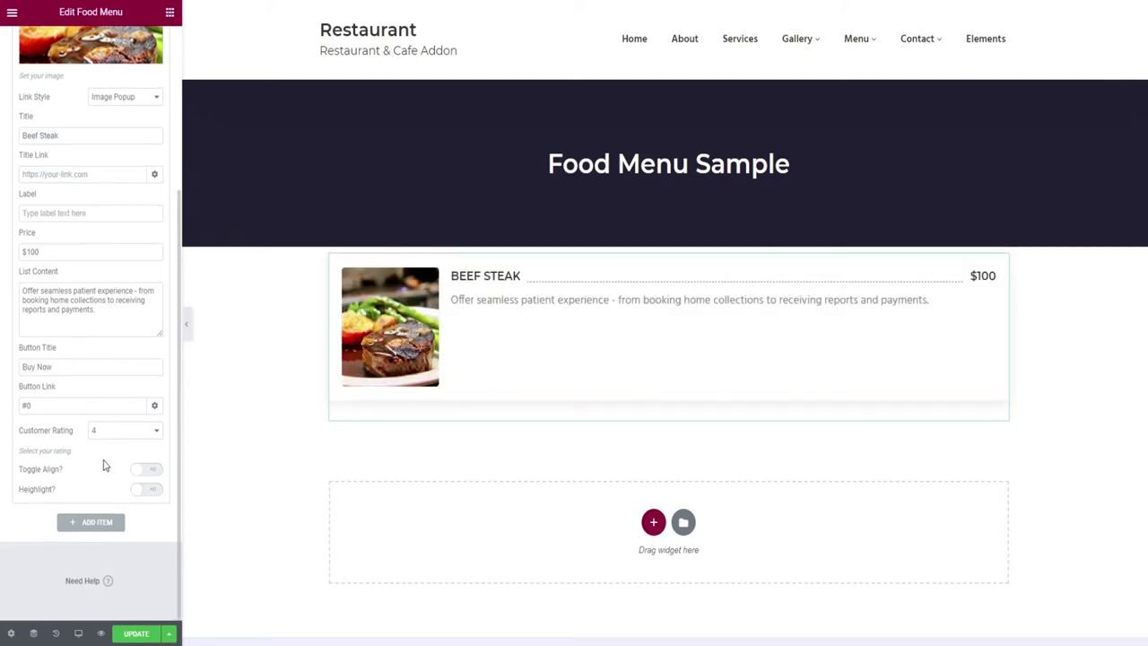
# - Add a second dish to the menu with the sausage photo
pyautogui.click(95, 522)
pyautogui.scroll(1, 143, 337)
pyautogui.click(90, 130)
pyautogui.click(720, 410)
pyautogui.click(1107, 607)
# - Title the second dish 'Fried Sausage' and edit its price
pyautogui.scroll(1, 101, 395)
pyautogui.tripleClick(63, 269)
pyautogui.press('BackSpace')
pyautogui.write('Fried Sausage')
pyautogui.click(39, 382)
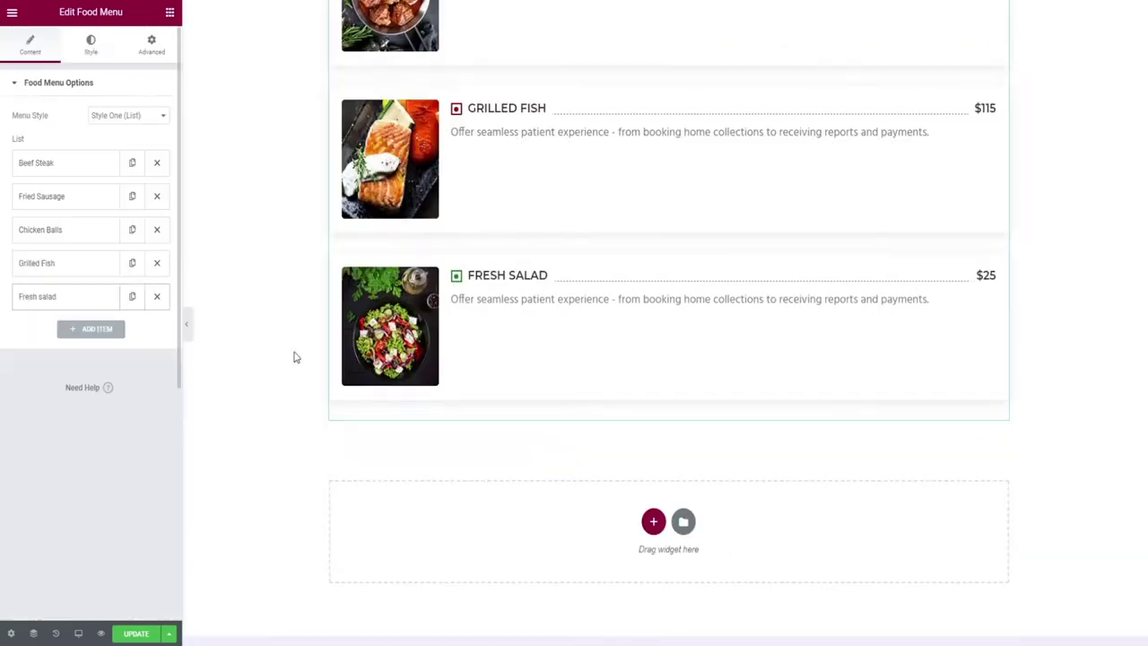
pyautogui.scroll(8, 464, 405)
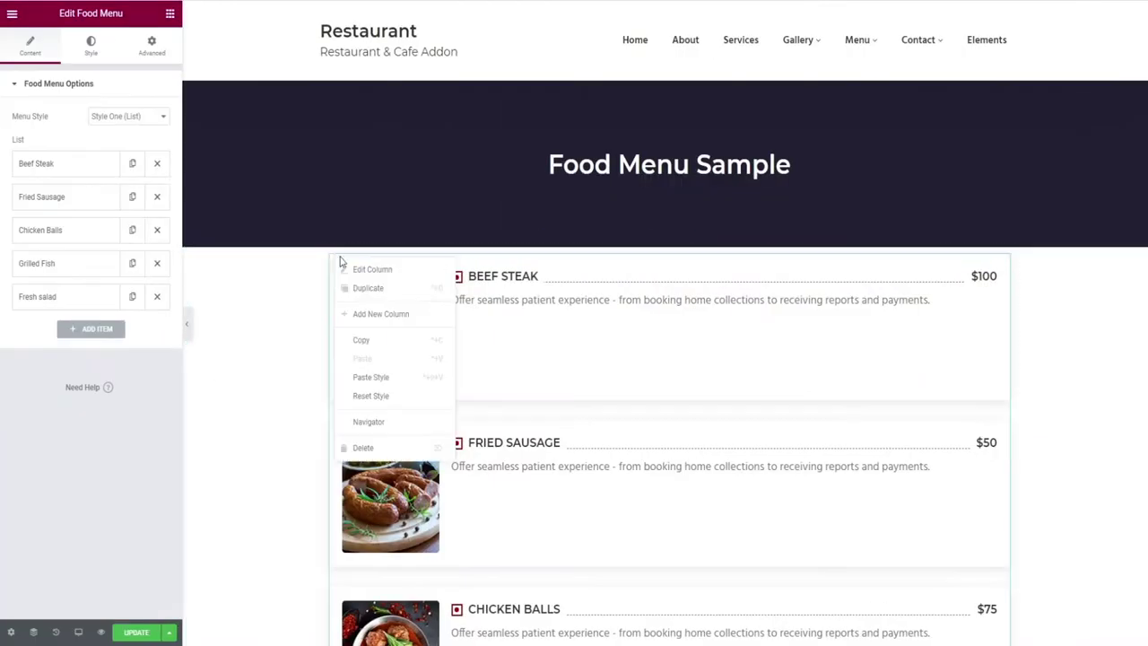
pyautogui.click(375, 266)
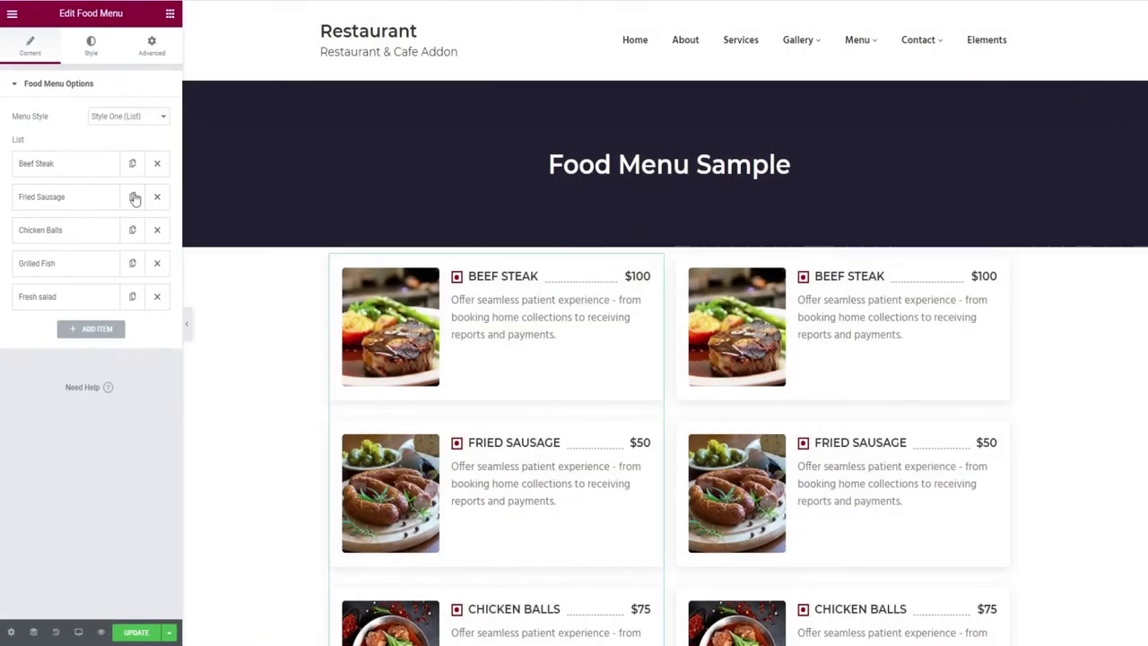
pyautogui.click(126, 116)
# - Switch the menu layout to Style Four (List)
pyautogui.click(117, 159)
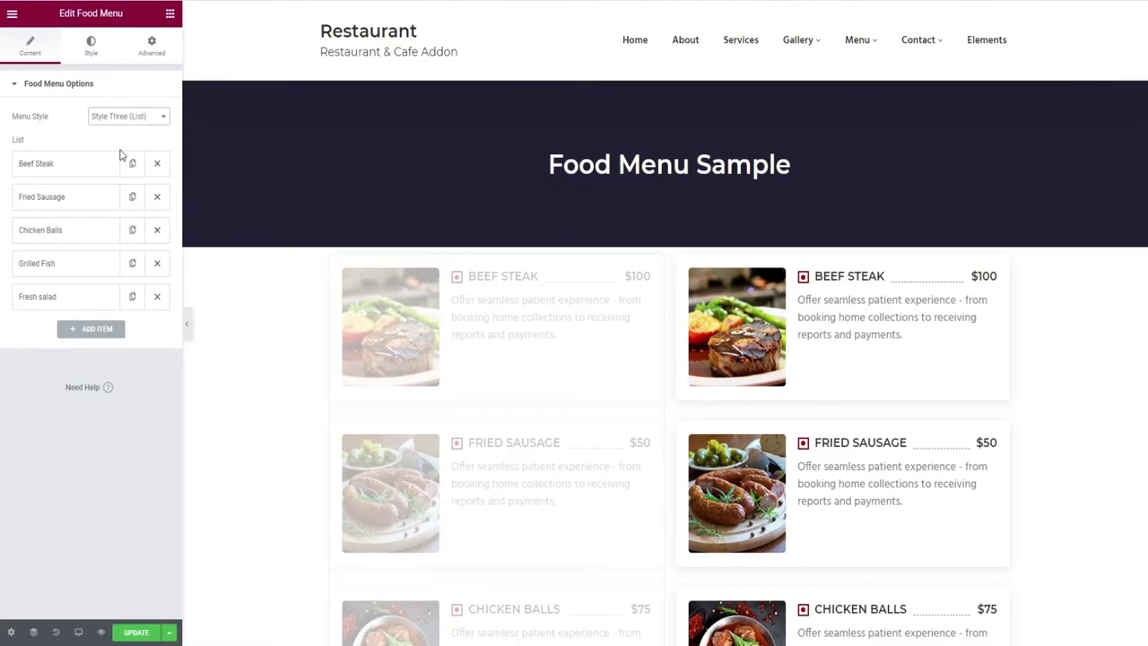
pyautogui.click(126, 116)
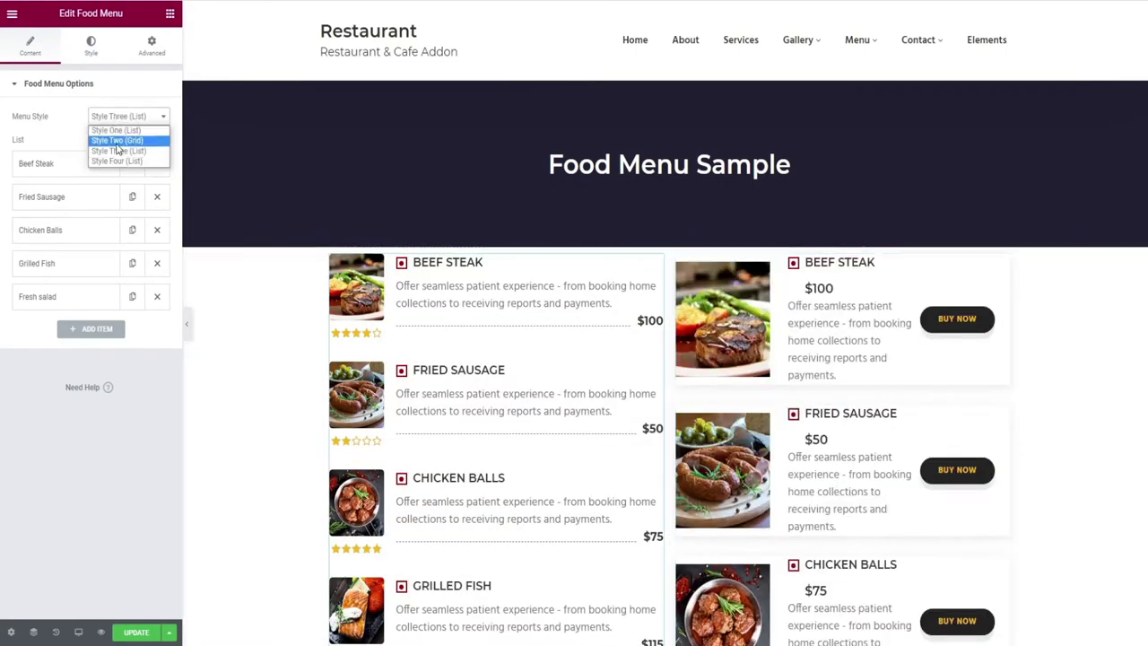
pyautogui.click(117, 156)
pyautogui.scroll(-2, 479, 324)
pyautogui.scroll(3, 846, 290)
# - Try the Style Two grid, delete the right-hand column, then undo the deletion with Ctrl+Z
pyautogui.click(116, 116)
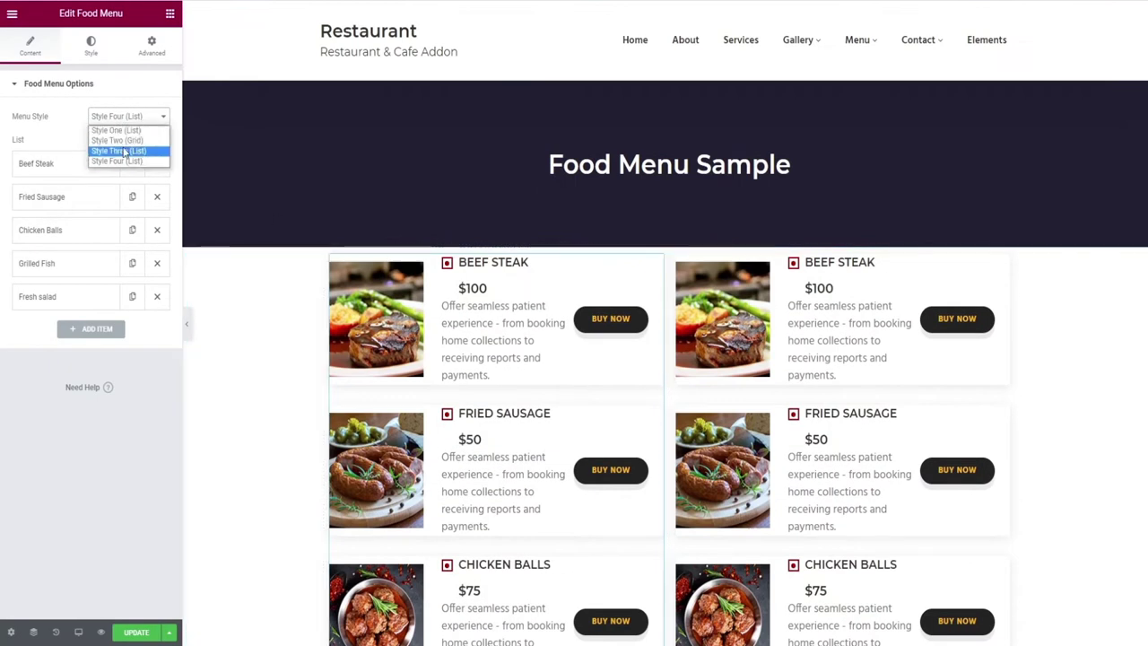
pyautogui.click(112, 142)
pyautogui.rightClick(677, 257)
pyautogui.click(708, 447)
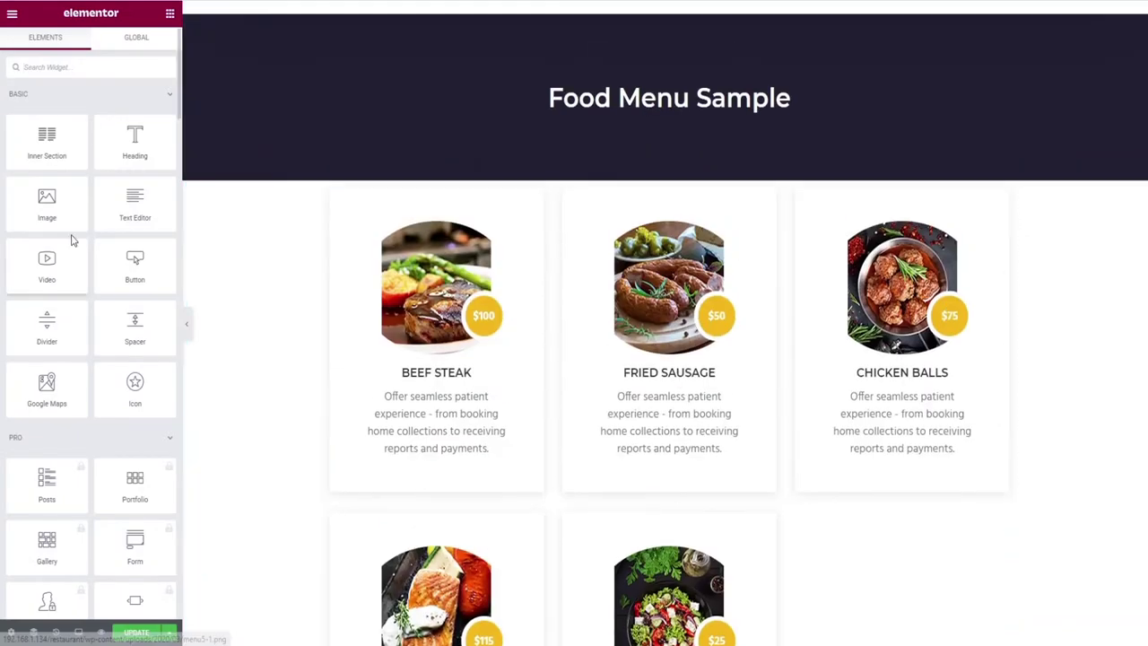
pyautogui.click(544, 291)
pyautogui.hotkey('ctrl', 'z')
pyautogui.hotkey('ctrl', 'z')
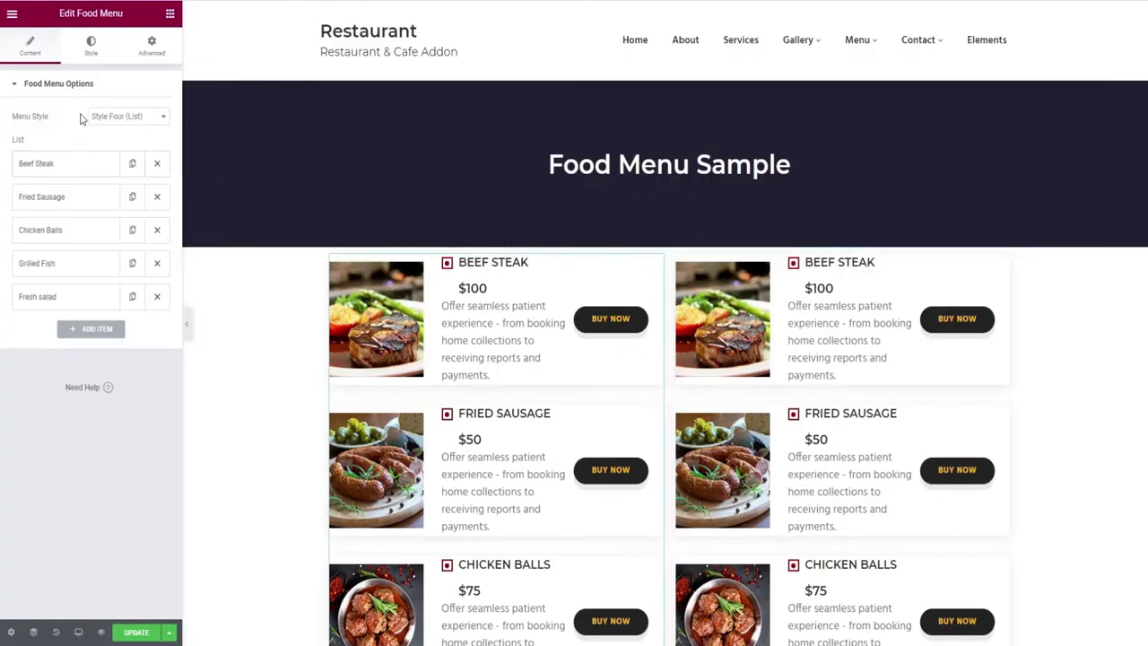
# - In the Style tab, try a background colour on the menu cards, then reset it
pyautogui.click(92, 56)
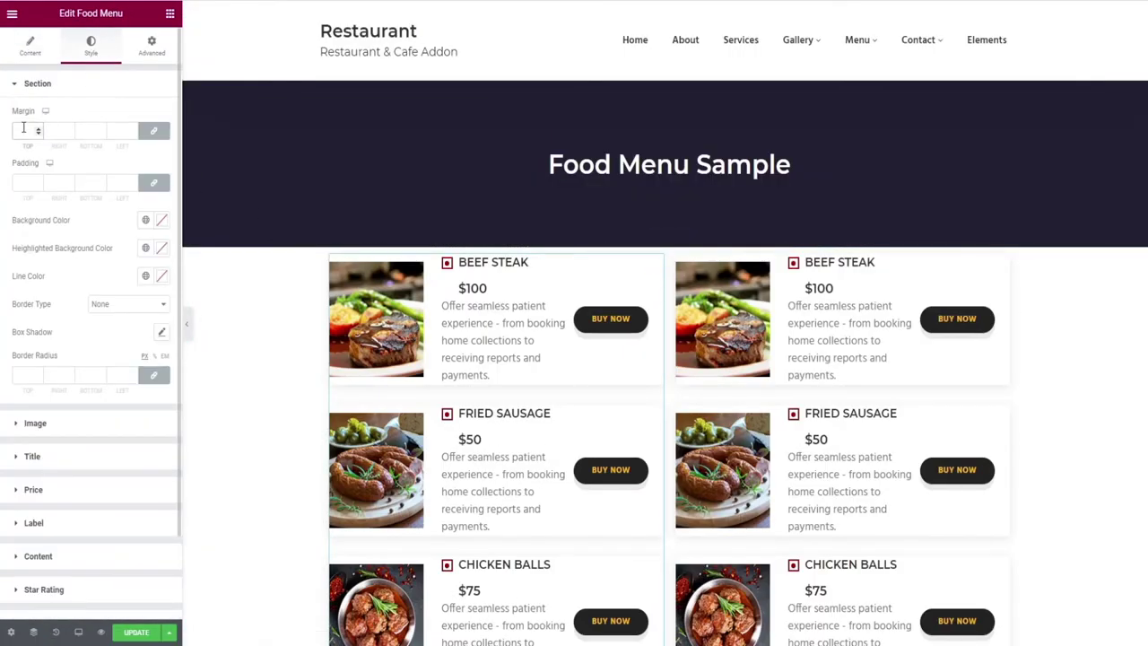
pyautogui.scroll(3, 25, 129)
pyautogui.scroll(-3, 24, 128)
pyautogui.scroll(3, 19, 182)
pyautogui.scroll(-3, 19, 181)
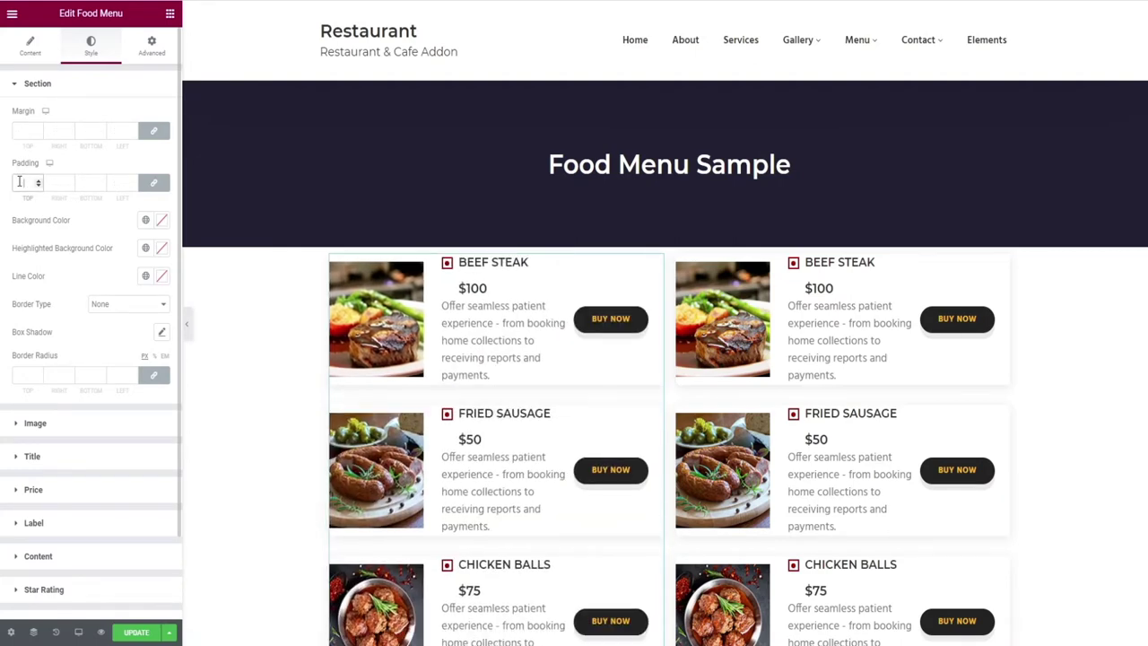
pyautogui.click(161, 220)
pyautogui.moveTo(144, 274)
pyautogui.mouseDown()
pyautogui.moveTo(46, 357)
pyautogui.moveTo(97, 310)
pyautogui.mouseUp()
pyautogui.click(128, 245)
# - Try a red highlighted background and a dark red line colour, then clear both
pyautogui.click(161, 248)
pyautogui.click(124, 329)
pyautogui.click(127, 273)
pyautogui.click(162, 277)
pyautogui.click(128, 371)
pyautogui.click(127, 301)
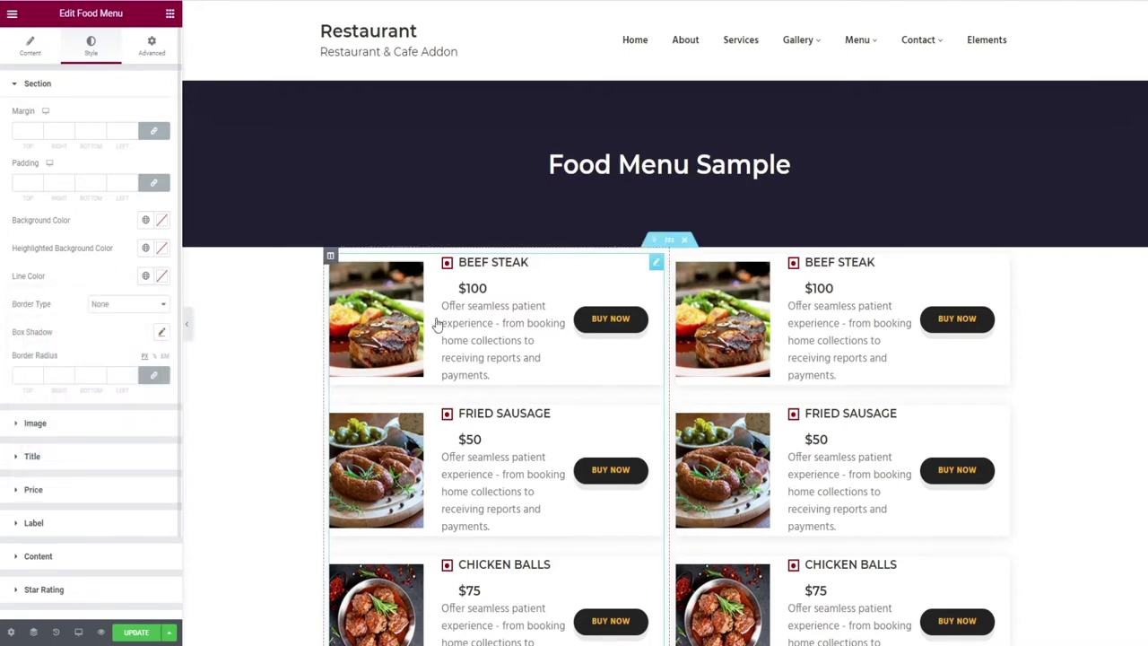
# - Try double and solid card borders, then set the border to none
pyautogui.click(137, 305)
pyautogui.click(125, 339)
pyautogui.click(144, 307)
pyautogui.click(139, 324)
pyautogui.click(145, 306)
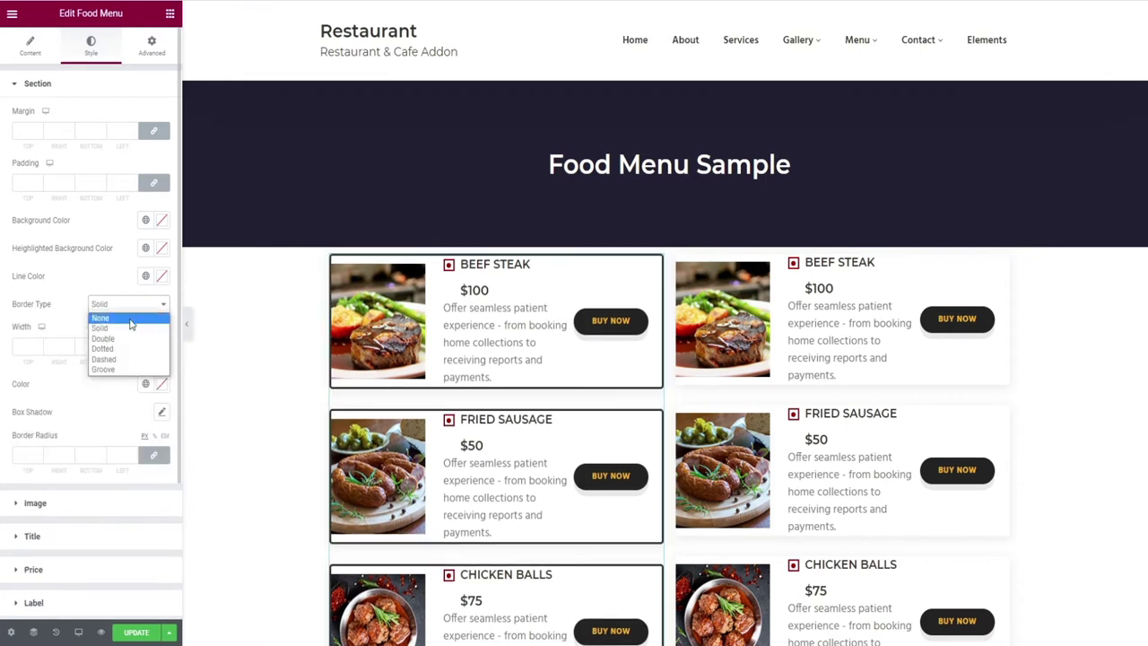
pyautogui.click(130, 318)
# - Enter a card corner radius of 55, then trim it back to 5
pyautogui.click(25, 375)
pyautogui.write('55')
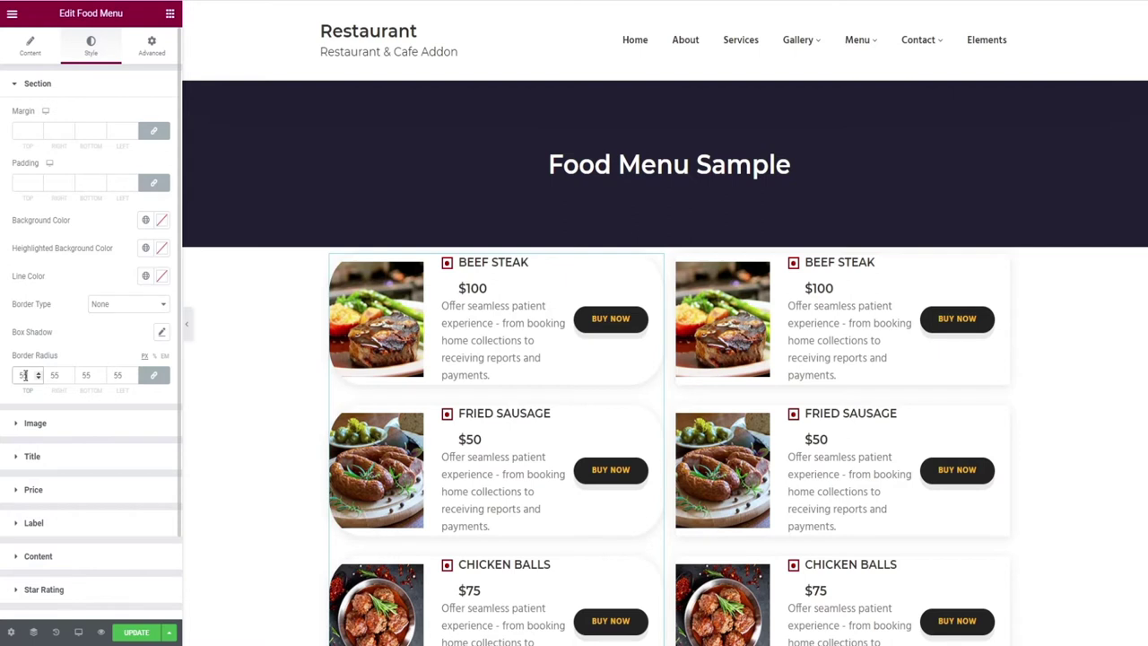
pyautogui.press('BackSpace')
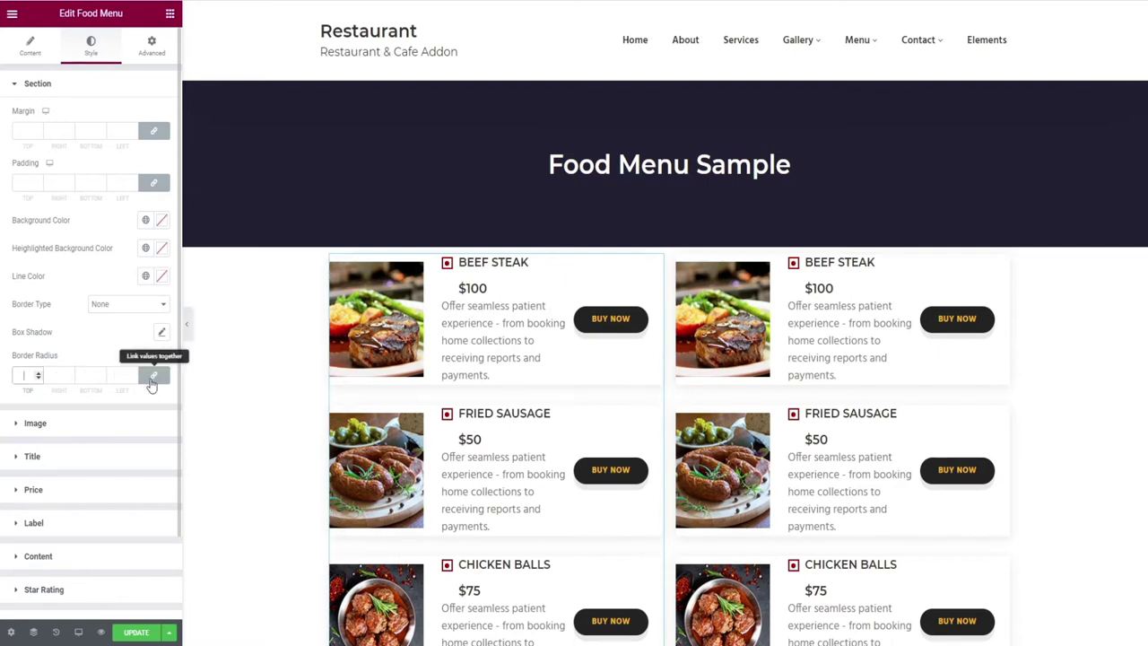
pyautogui.click(83, 425)
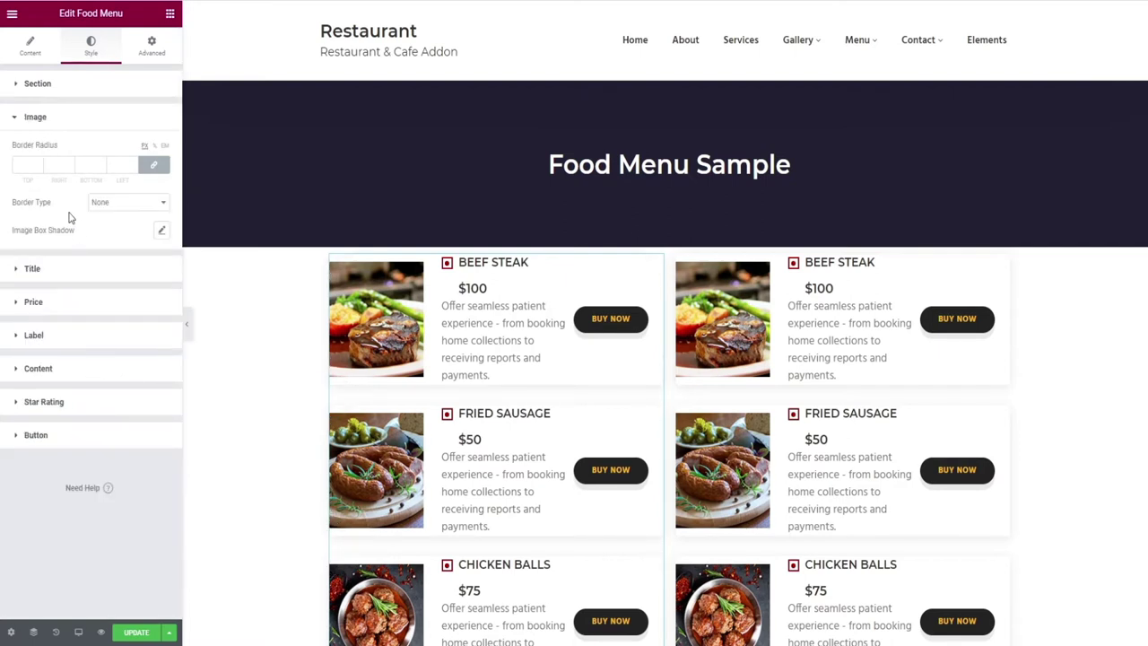
# - Try an image border radius of 55, then remove the rounding
pyautogui.click(27, 165)
pyautogui.write('55')
pyautogui.press('BackSpace')
pyautogui.press('BackSpace')
# - Try a double image border, remove it, and offset the image shadow 5 to the right
pyautogui.click(117, 204)
pyautogui.click(106, 237)
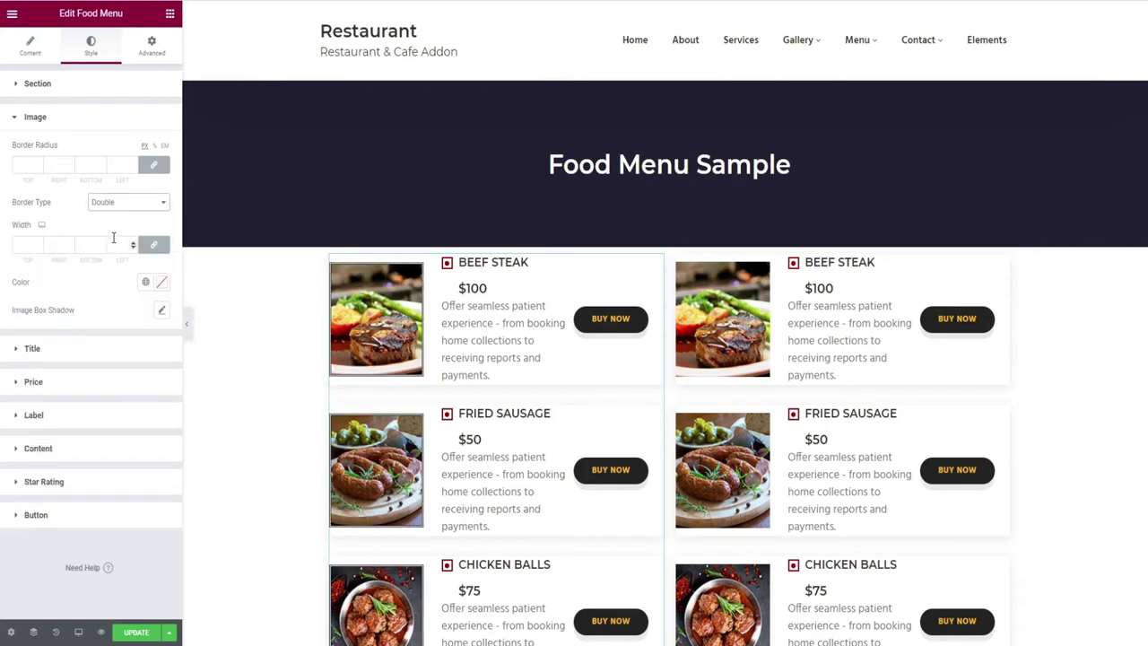
pyautogui.click(116, 205)
pyautogui.click(101, 217)
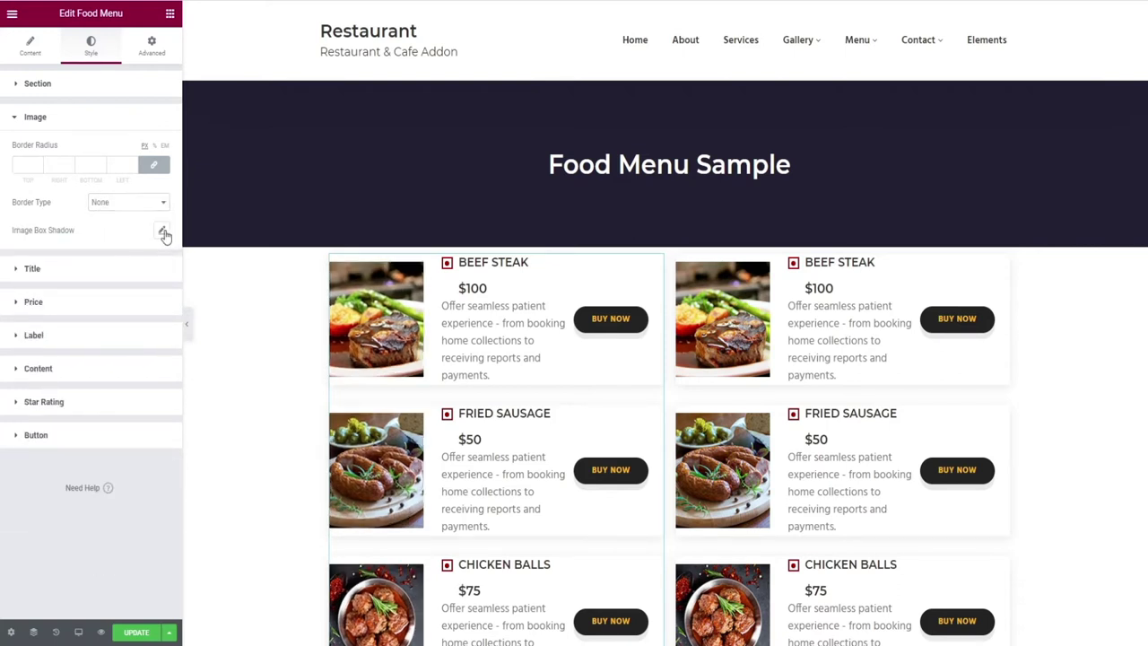
pyautogui.click(162, 232)
pyautogui.moveTo(72, 302); pyautogui.dragTo(85, 335)
# - Reset the dish image box shadow to none
pyautogui.click(143, 230)
pyautogui.click(106, 270)
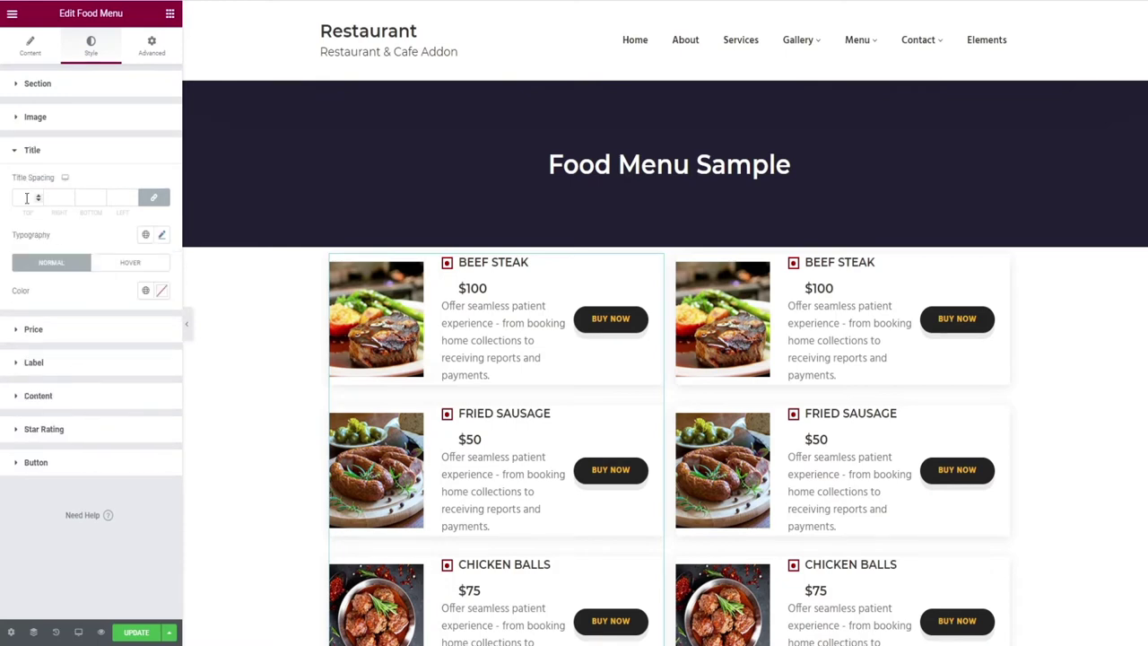
pyautogui.scroll(3, 26, 197)
pyautogui.scroll(-3, 26, 198)
# - Try Alatsi at size 46 for the dish titles, then reset the title typography to default
pyautogui.click(163, 236)
pyautogui.click(124, 296)
pyautogui.scroll(-5, 117, 413)
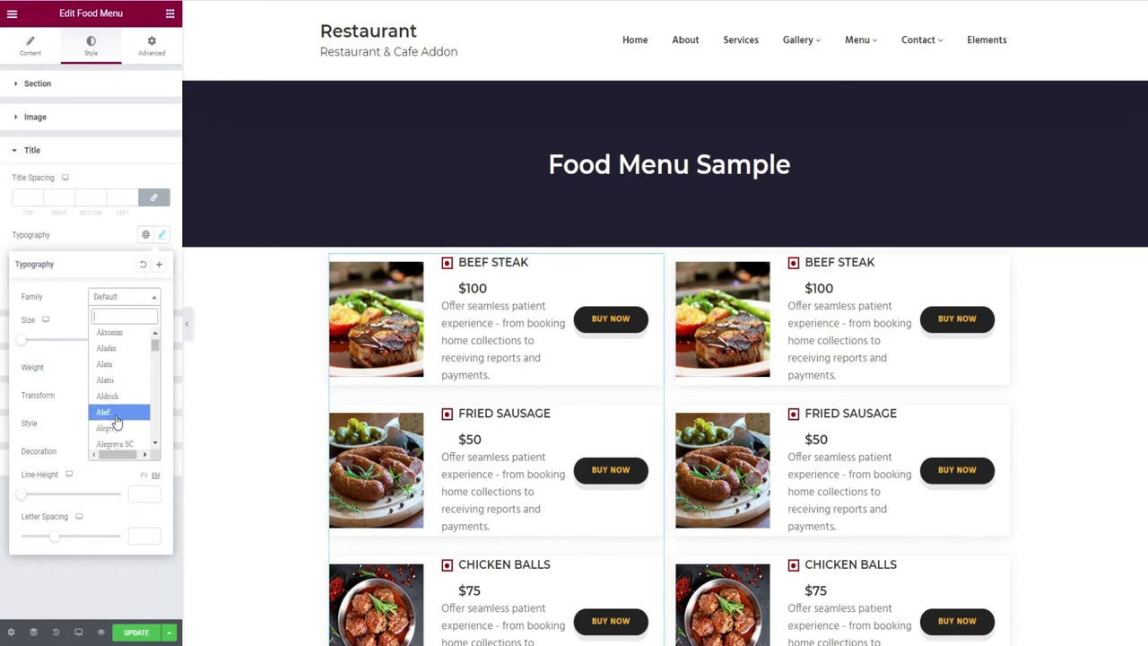
pyautogui.click(115, 381)
pyautogui.moveTo(32, 339); pyautogui.dragTo(42, 341)
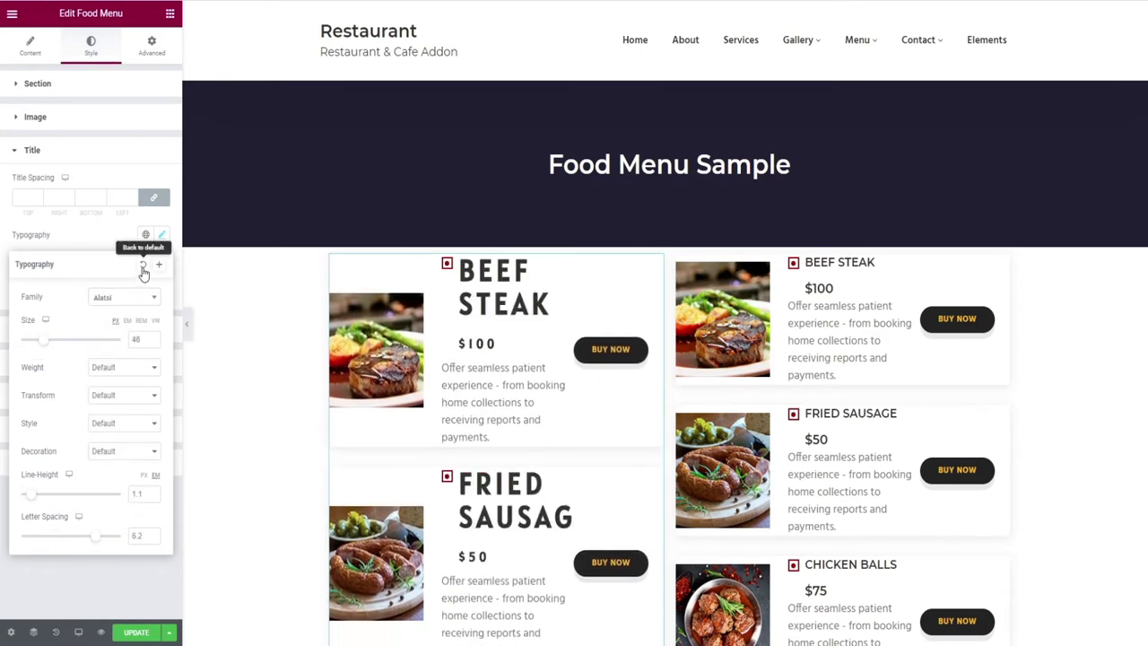
pyautogui.click(142, 267)
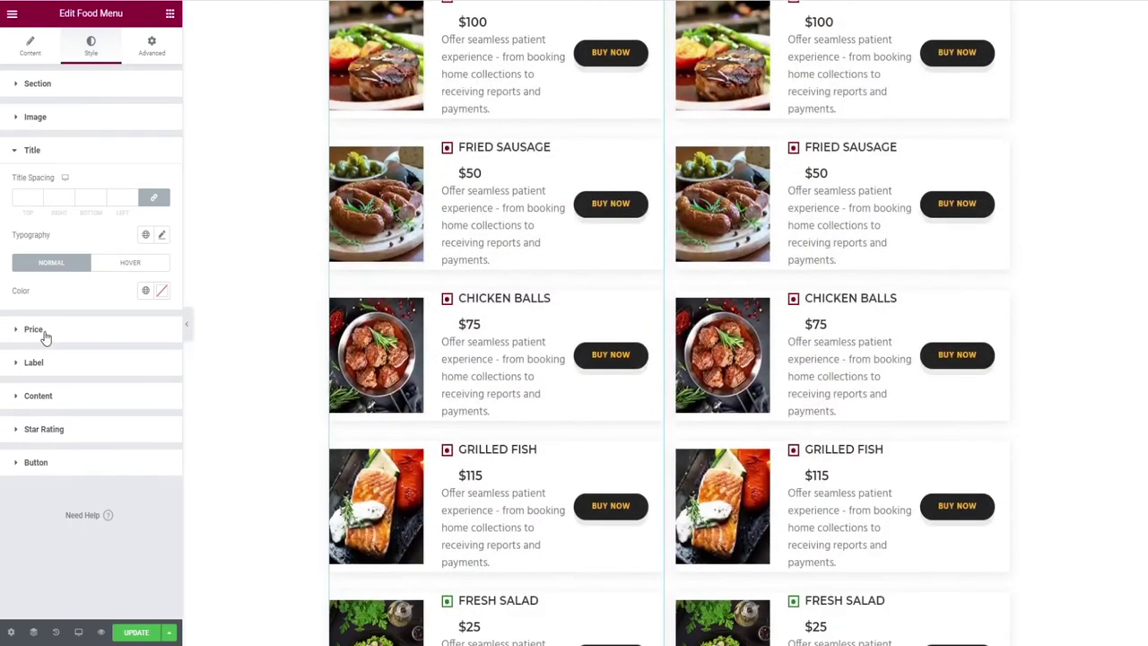
# - Try 55 padding around the prices, then remove it
pyautogui.click(35, 330)
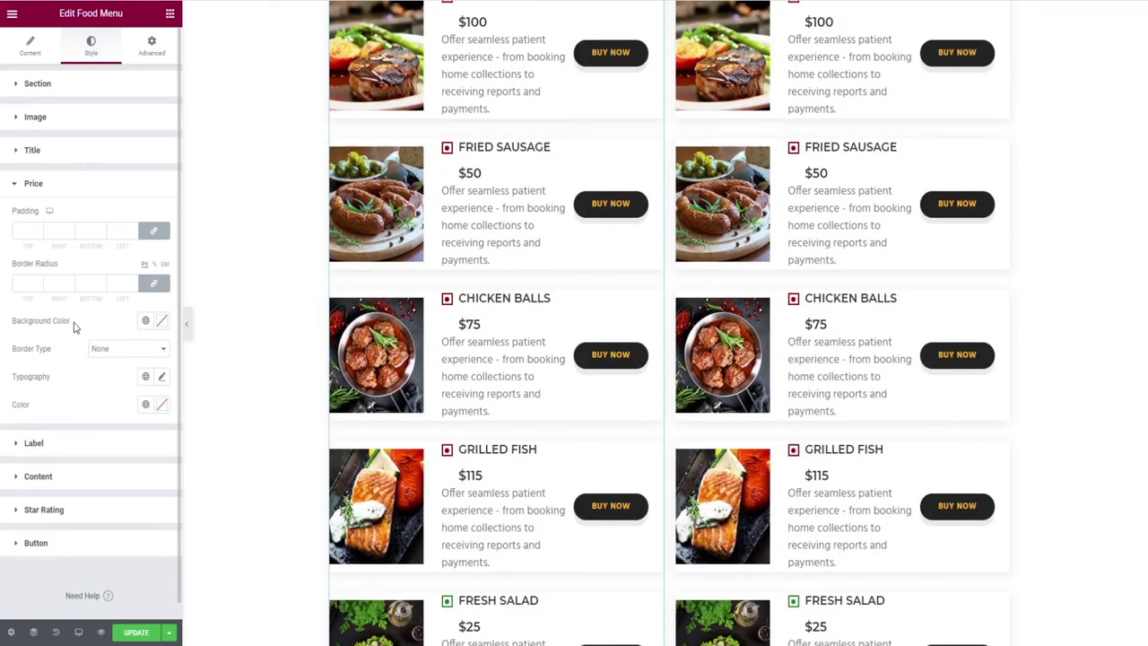
pyautogui.click(22, 230)
pyautogui.write('55')
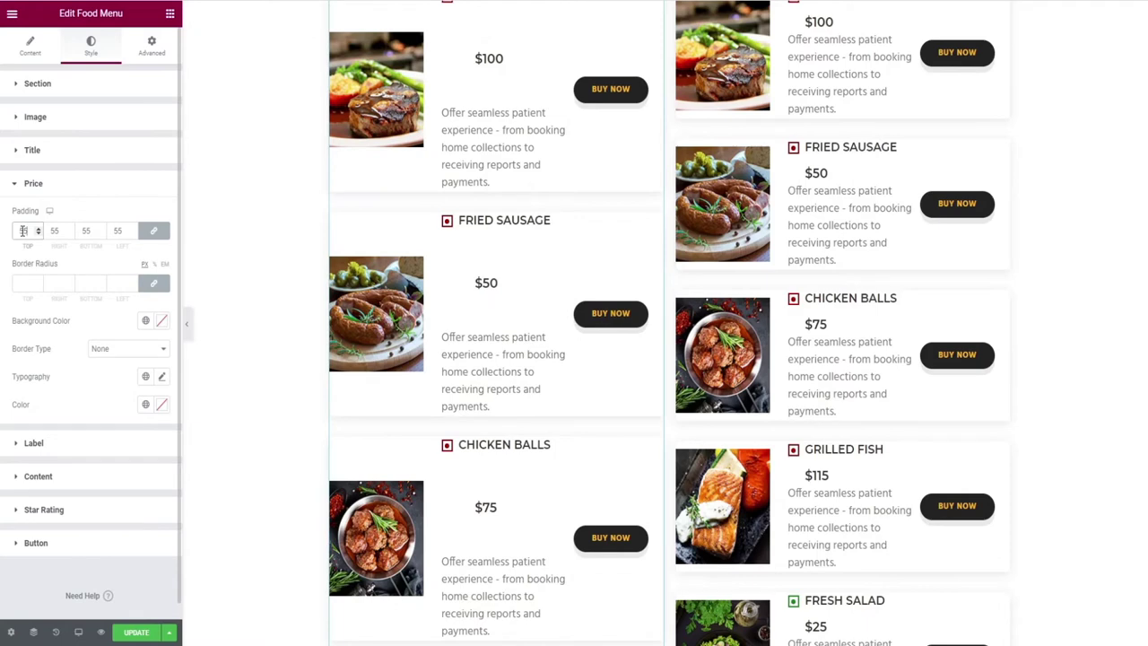
pyautogui.press('BackSpace')
pyautogui.press('BackSpace')
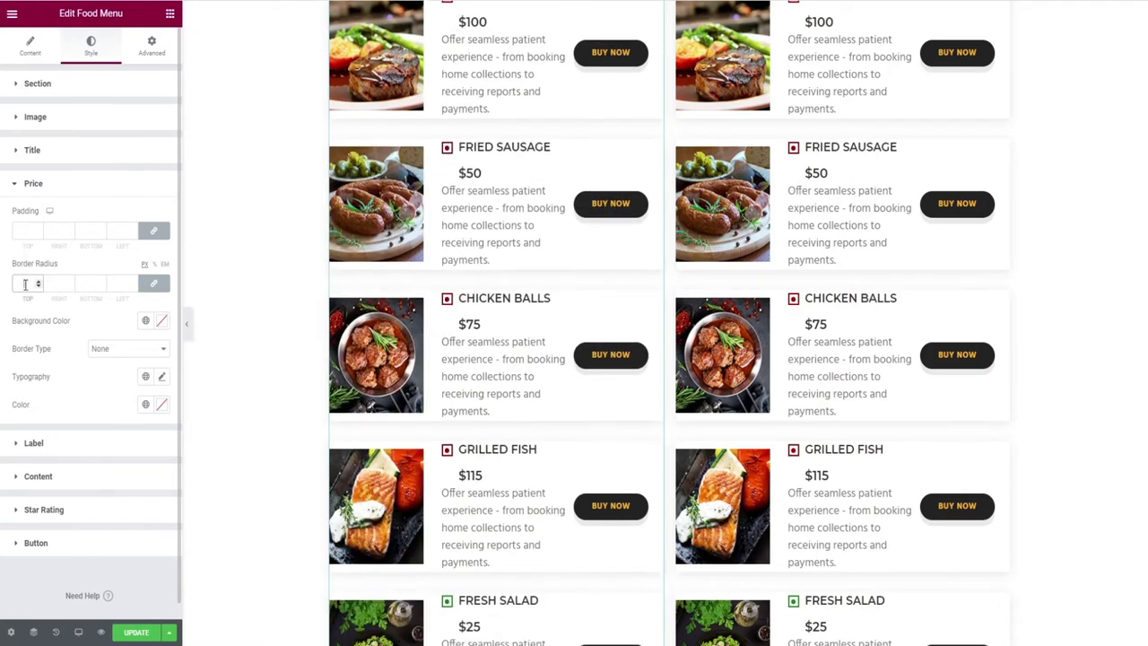
# - Try a reddish background behind the prices, then clear it
pyautogui.click(162, 325)
pyautogui.moveTo(126, 406); pyautogui.dragTo(103, 404)
pyautogui.click(24, 283)
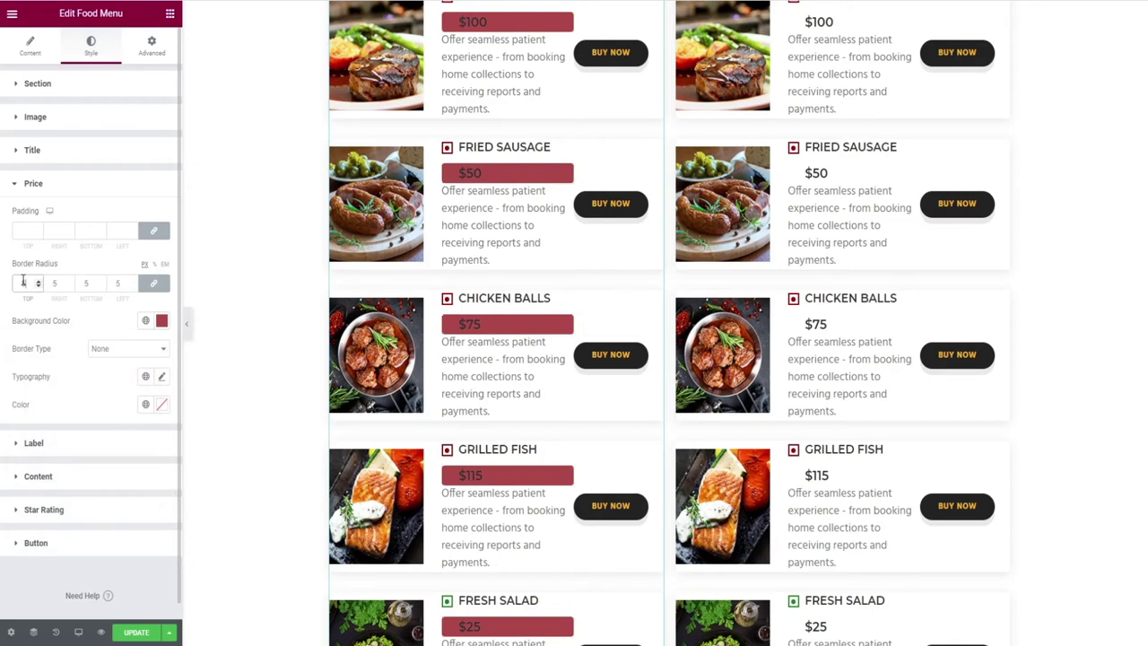
pyautogui.click(161, 320)
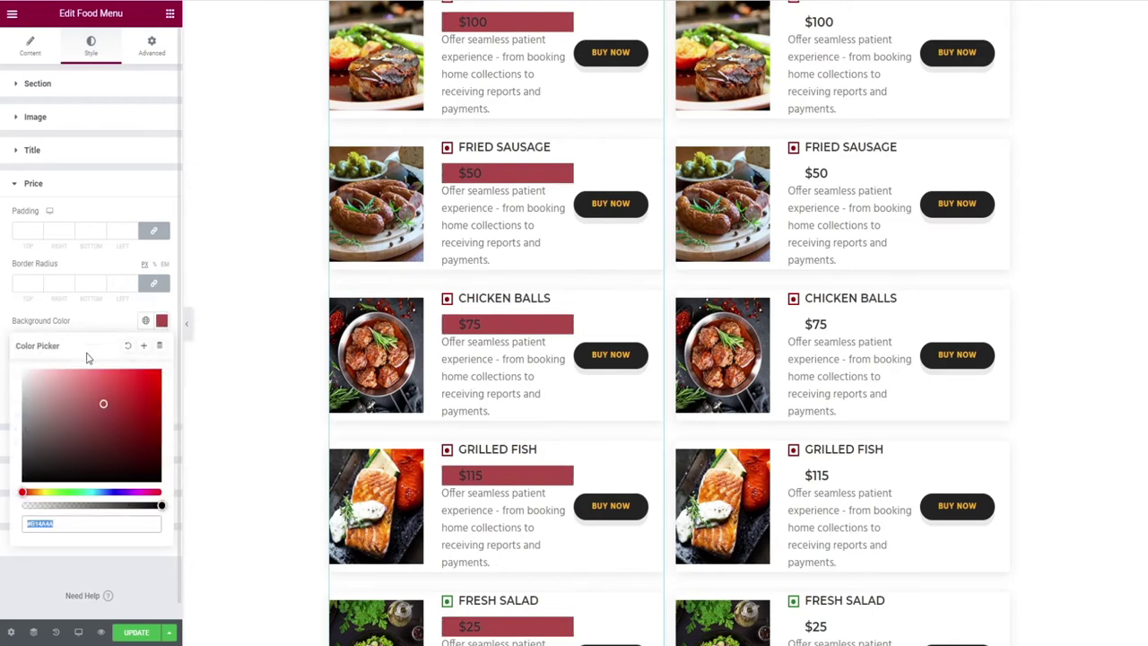
pyautogui.click(128, 346)
# - Try dotted and dashed price borders, then remove the border
pyautogui.click(121, 348)
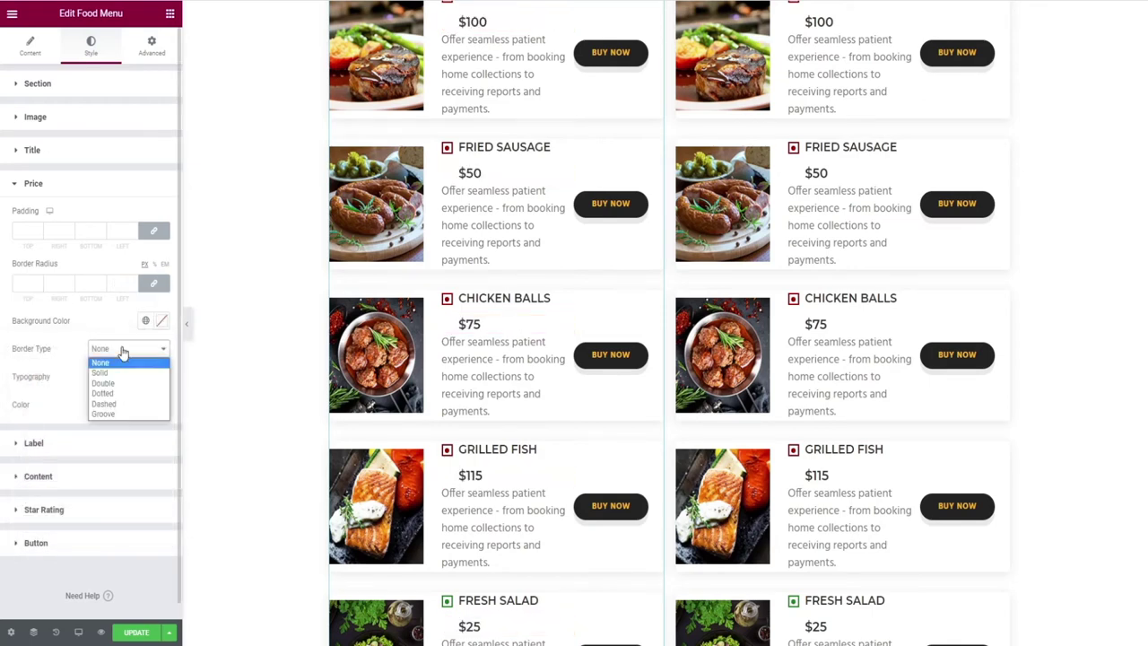
pyautogui.click(120, 394)
pyautogui.click(148, 350)
pyautogui.click(133, 403)
pyautogui.click(134, 349)
pyautogui.click(102, 355)
# - Try red, blue and yellow price text colours, then reset the colour to default
pyautogui.click(164, 382)
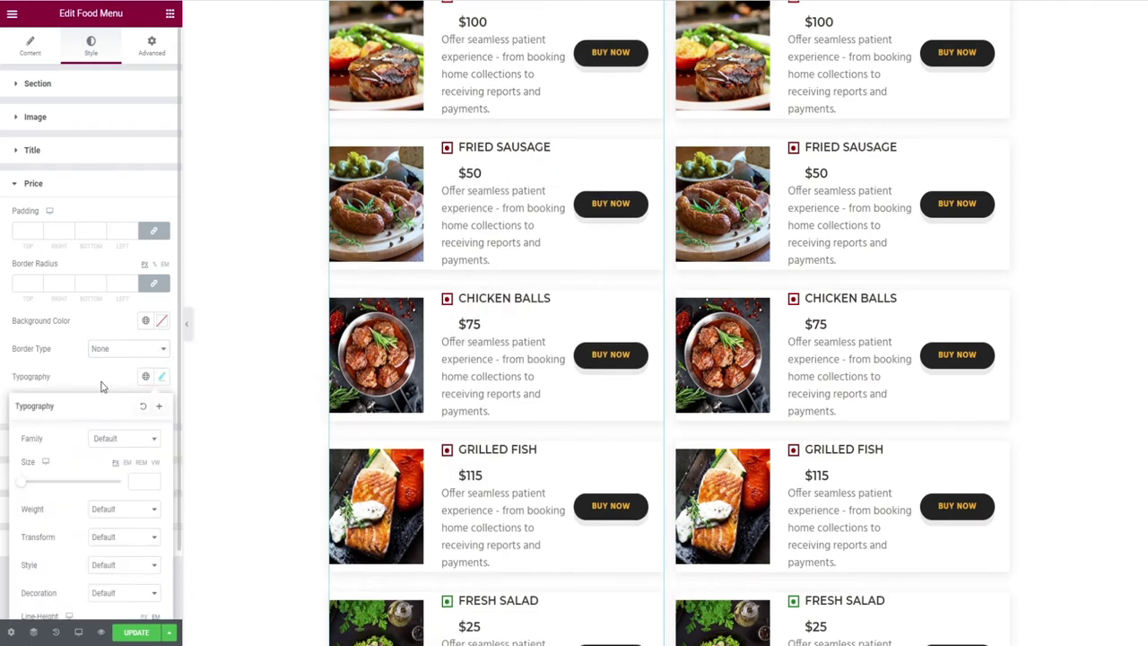
pyautogui.scroll(-1, 58, 454)
pyautogui.click(87, 307)
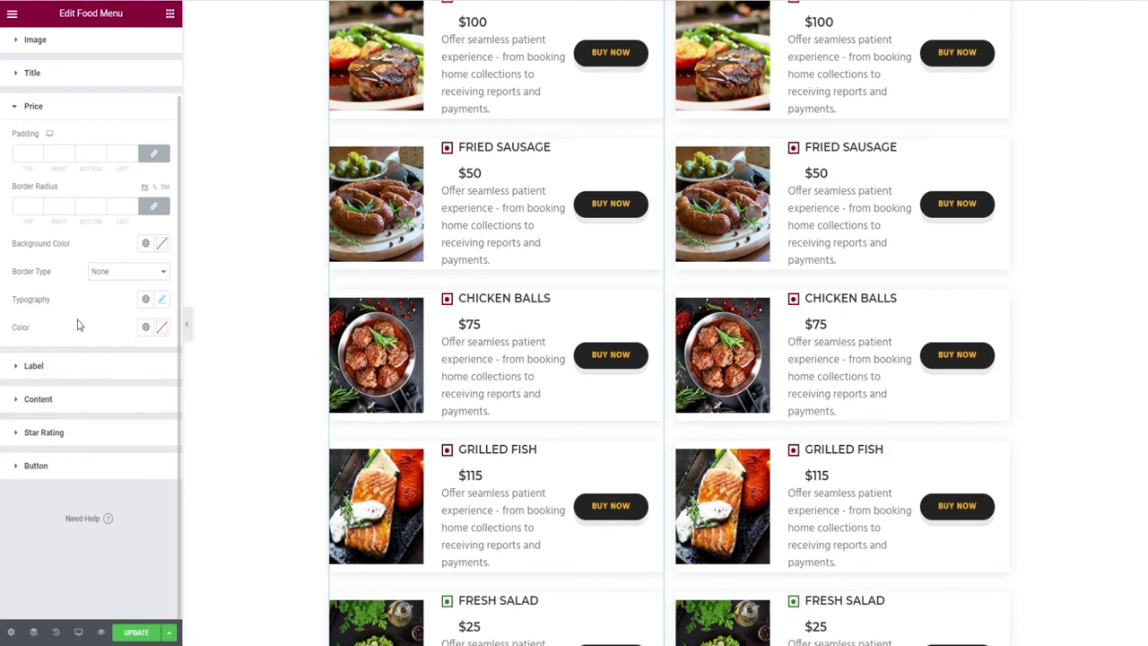
pyautogui.click(161, 327)
pyautogui.scroll(1, 90, 359)
pyautogui.click(129, 438)
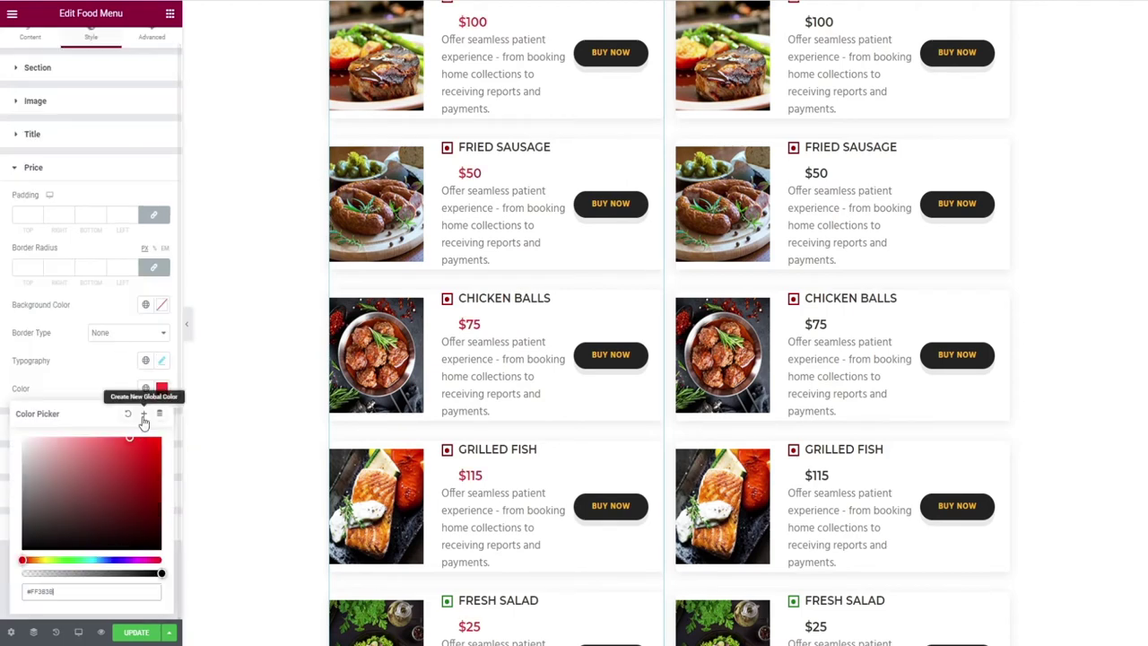
pyautogui.click(116, 560)
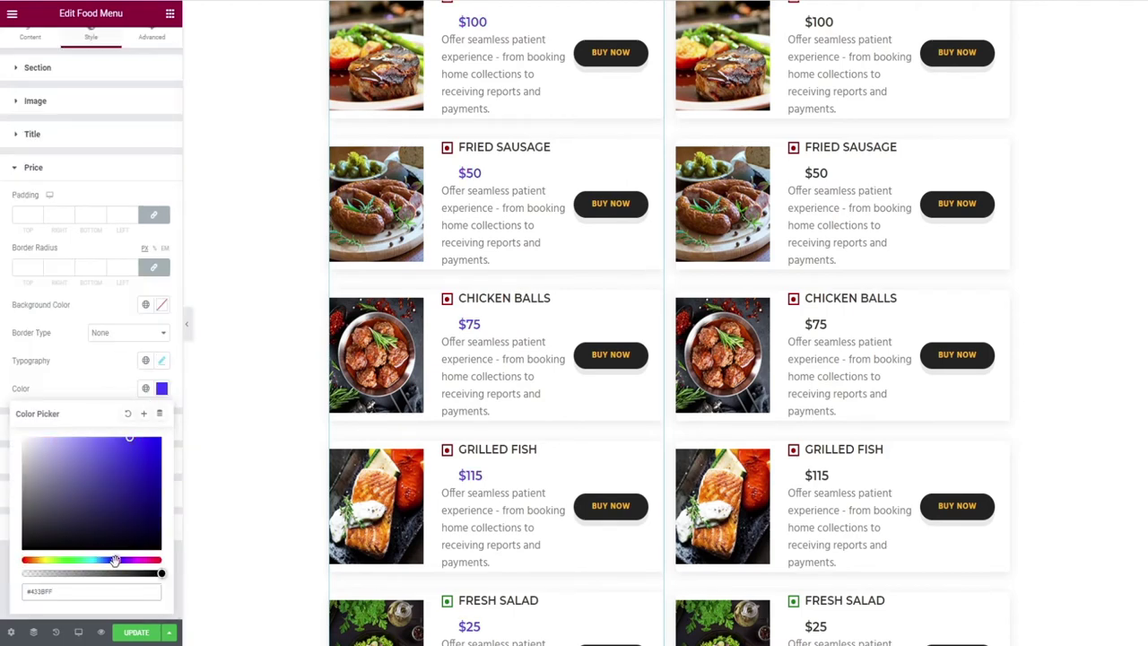
pyautogui.click(44, 559)
pyautogui.click(127, 413)
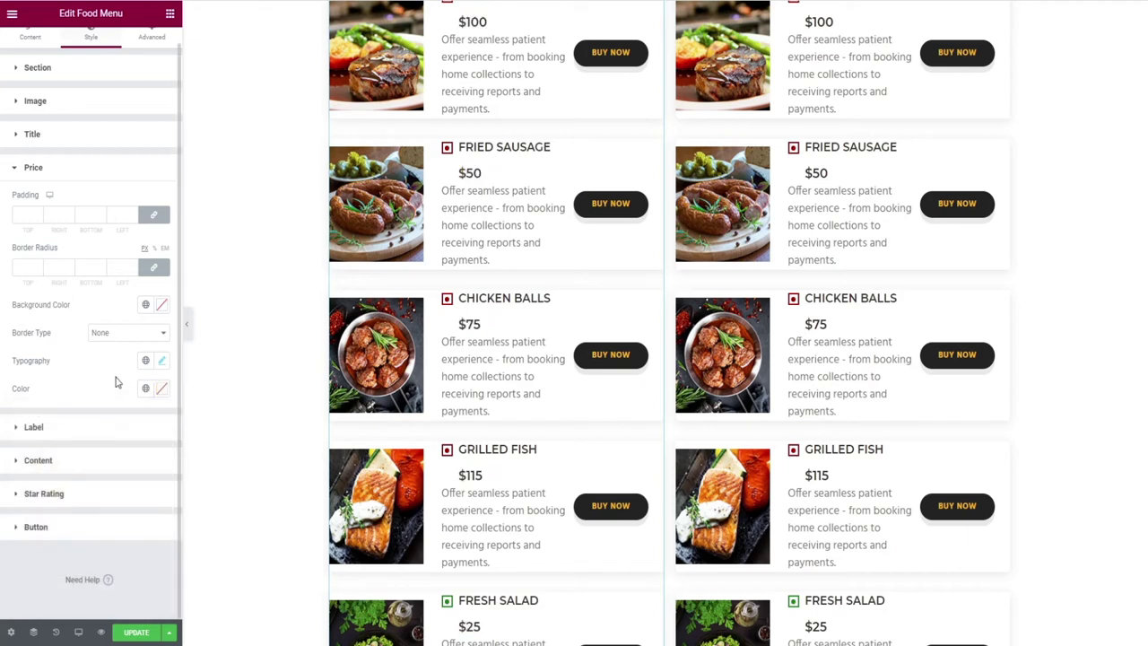
# - Expand the Label, Content, Button and Rating style sections to review them
pyautogui.click(115, 427)
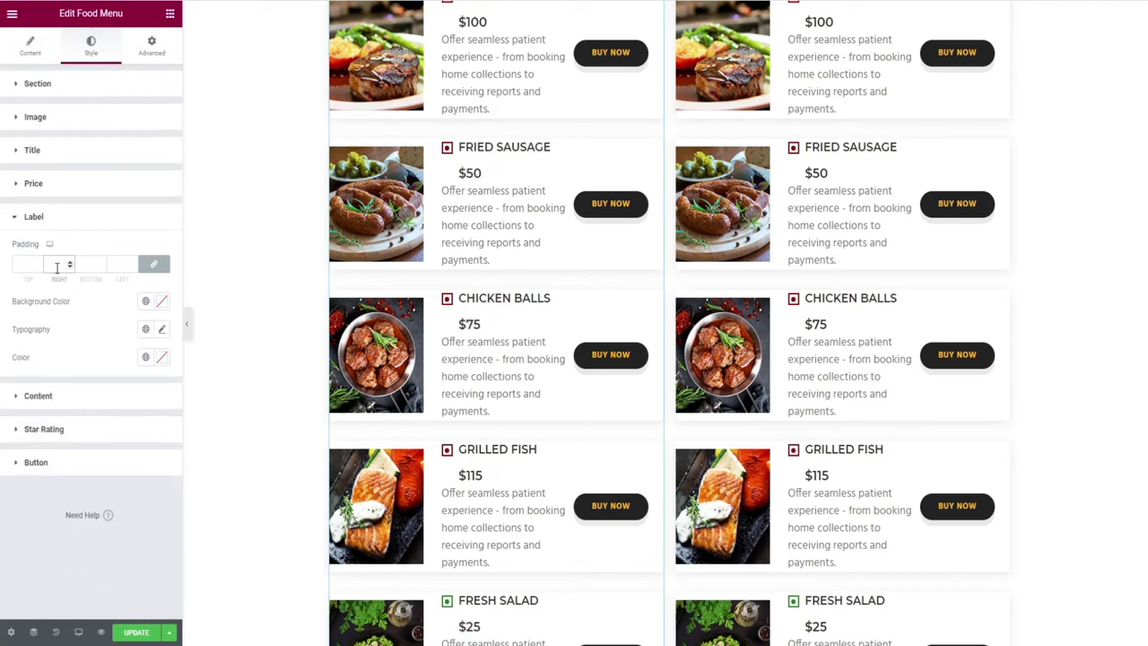
pyautogui.click(49, 396)
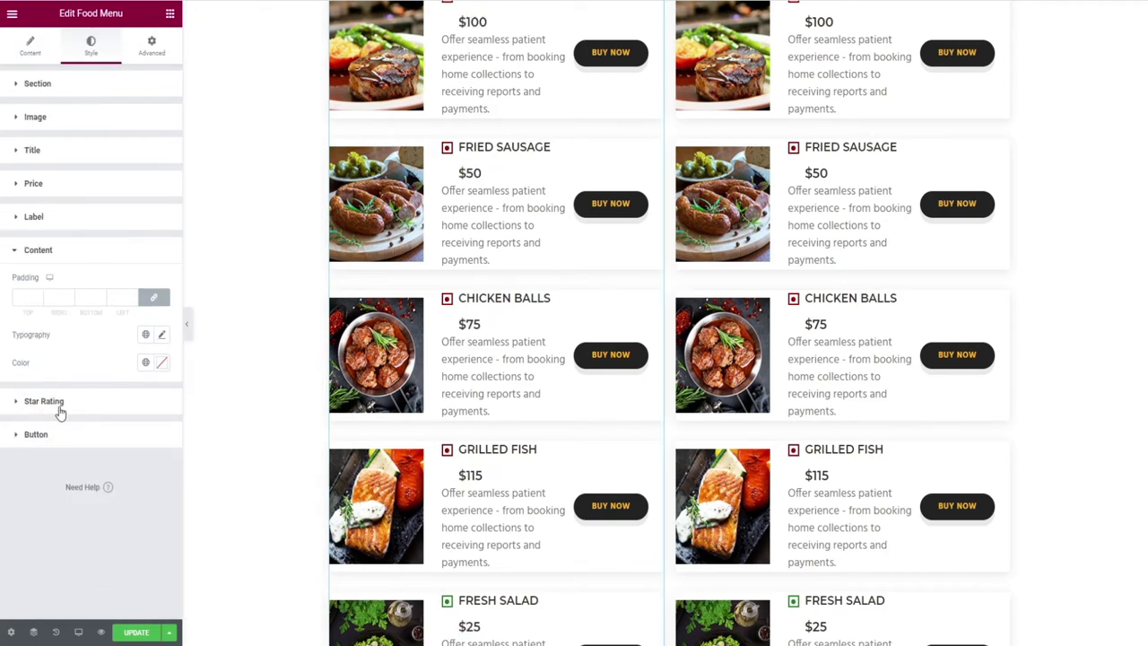
pyautogui.click(45, 433)
pyautogui.click(40, 491)
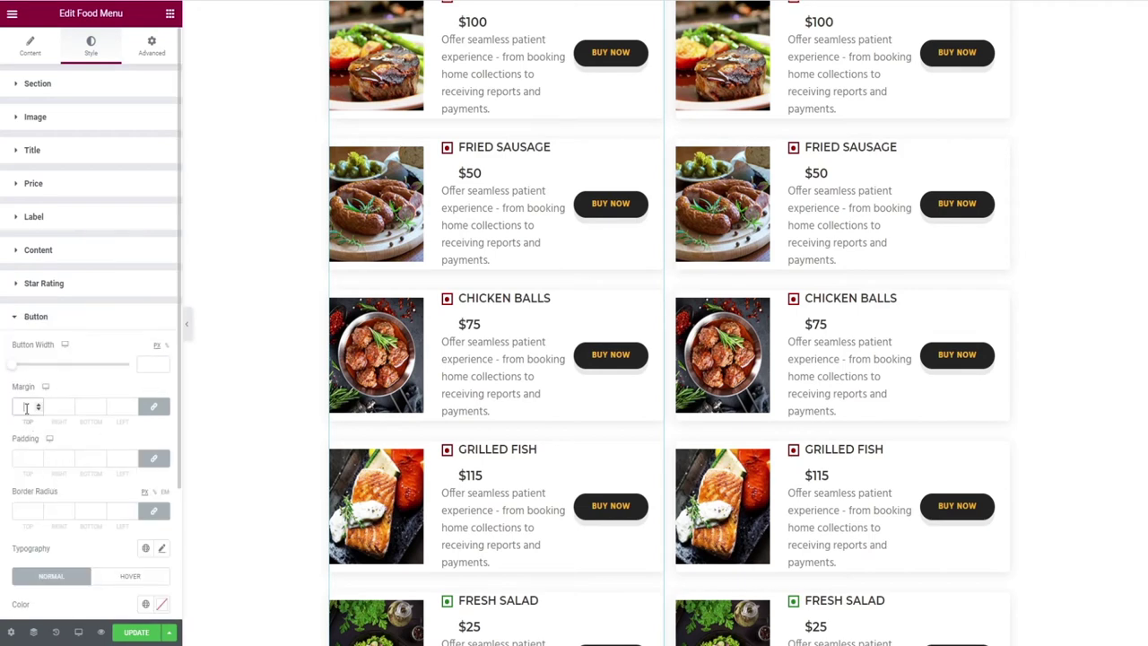
pyautogui.scroll(1, 27, 408)
pyautogui.scroll(-1, 27, 408)
pyautogui.scroll(5, 26, 460)
pyautogui.scroll(-5, 26, 461)
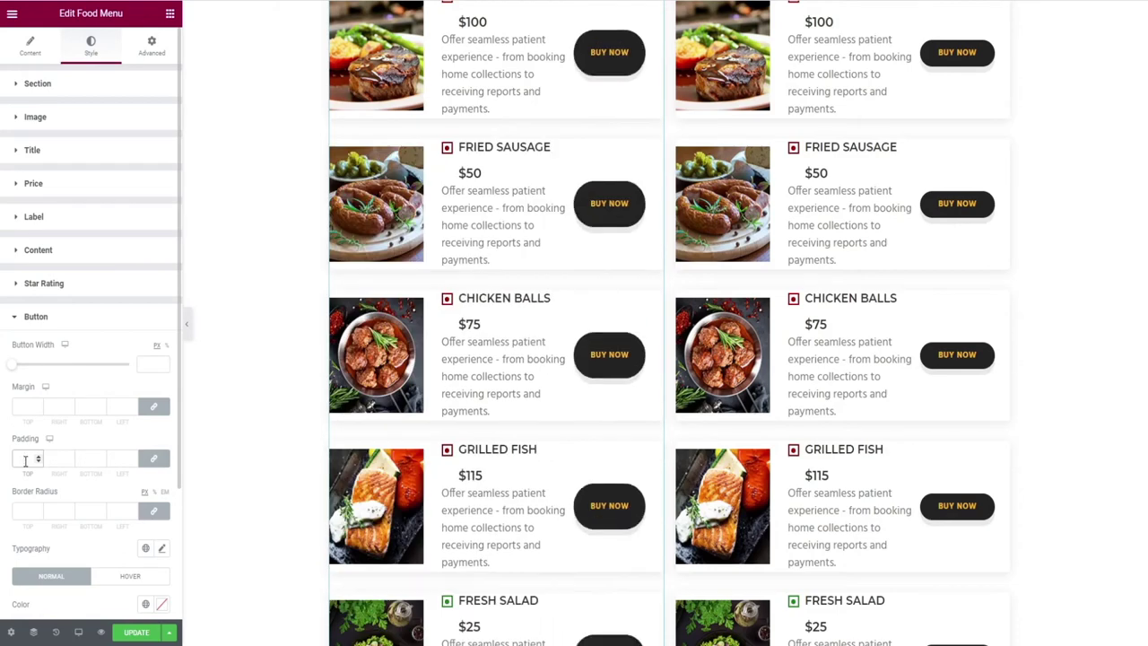
pyautogui.scroll(-3, 165, 551)
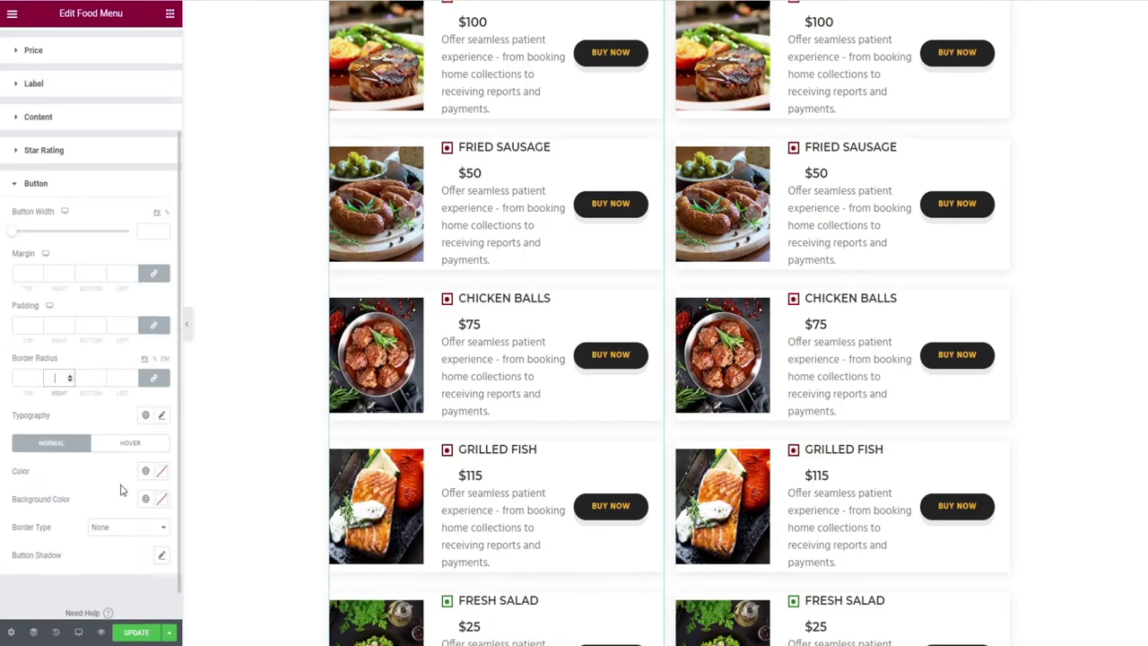
# - Try bright red Buy Now text, reset it to default, and save the page
pyautogui.click(161, 384)
pyautogui.scroll(-2, 29, 530)
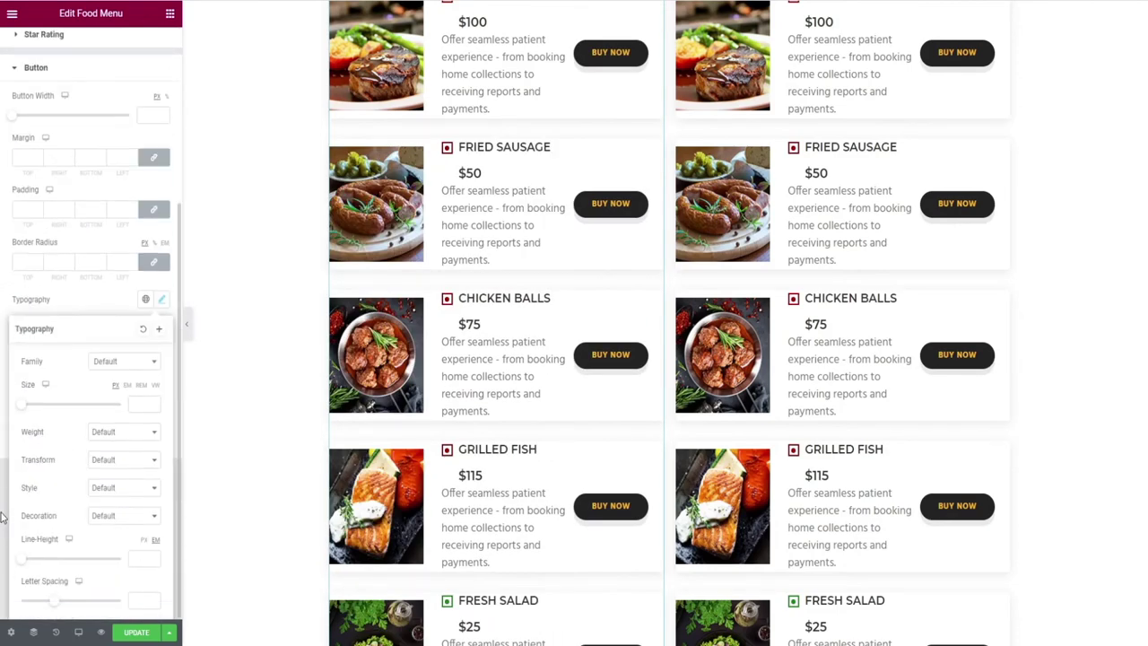
pyautogui.click(101, 306)
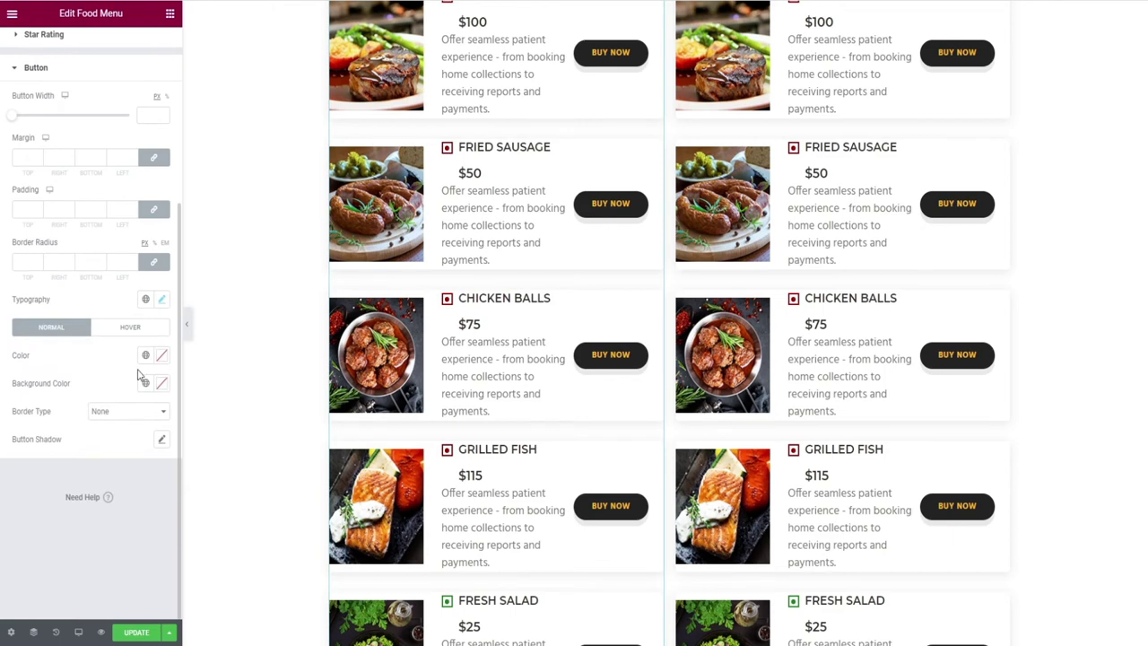
pyautogui.click(162, 357)
pyautogui.scroll(2, 149, 427)
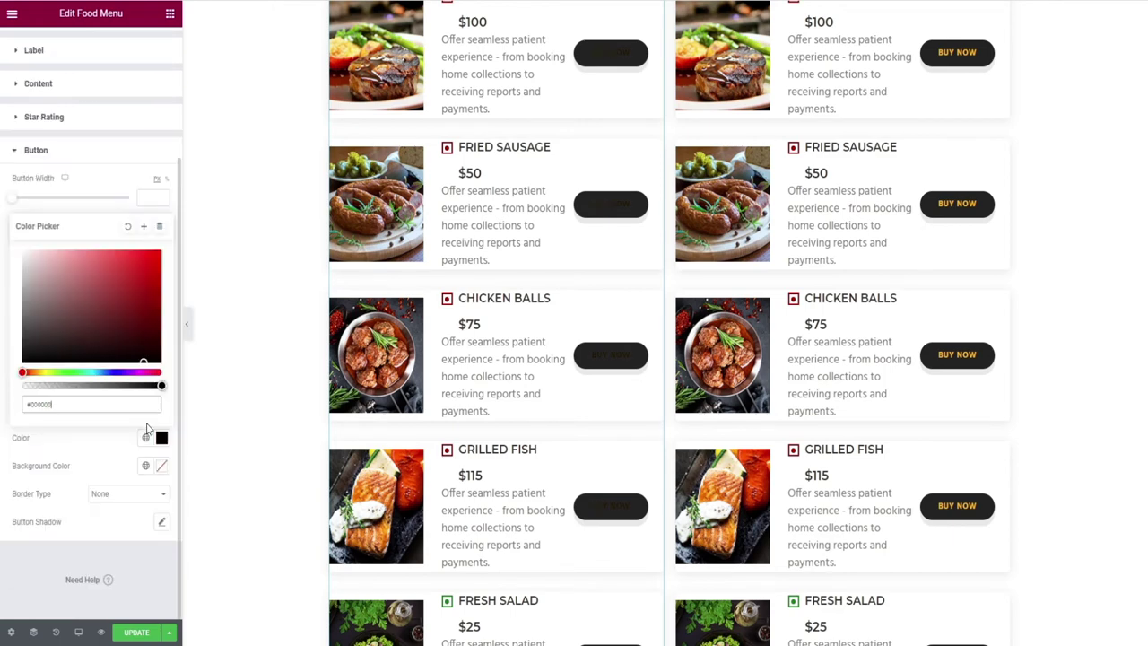
pyautogui.moveTo(148, 277); pyautogui.dragTo(154, 246)
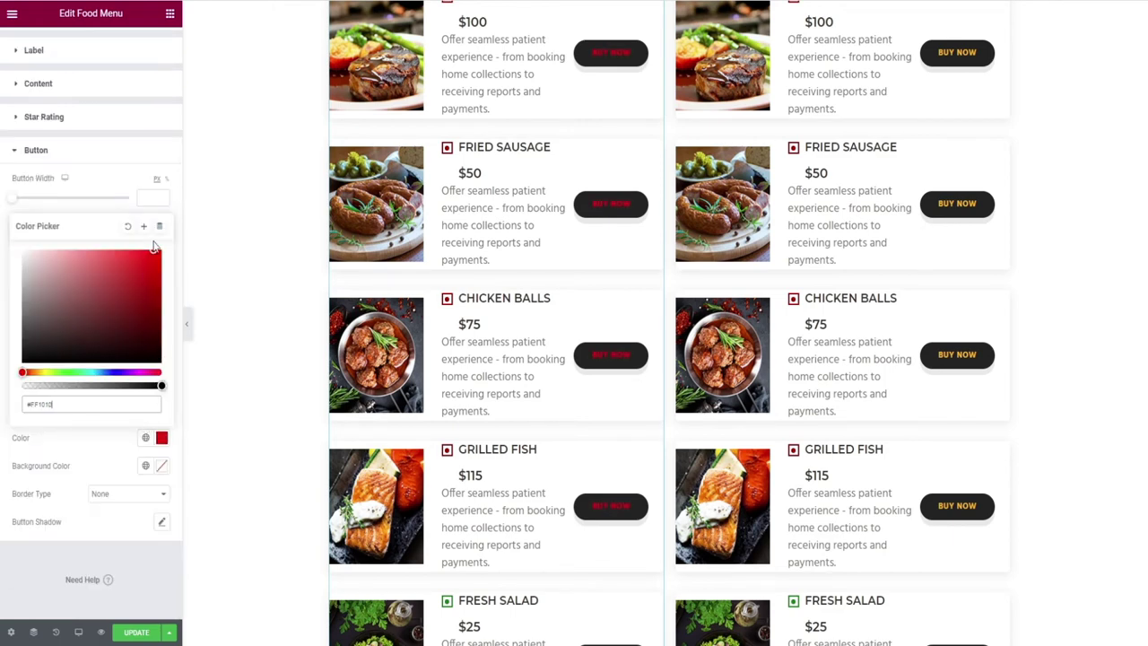
pyautogui.click(127, 226)
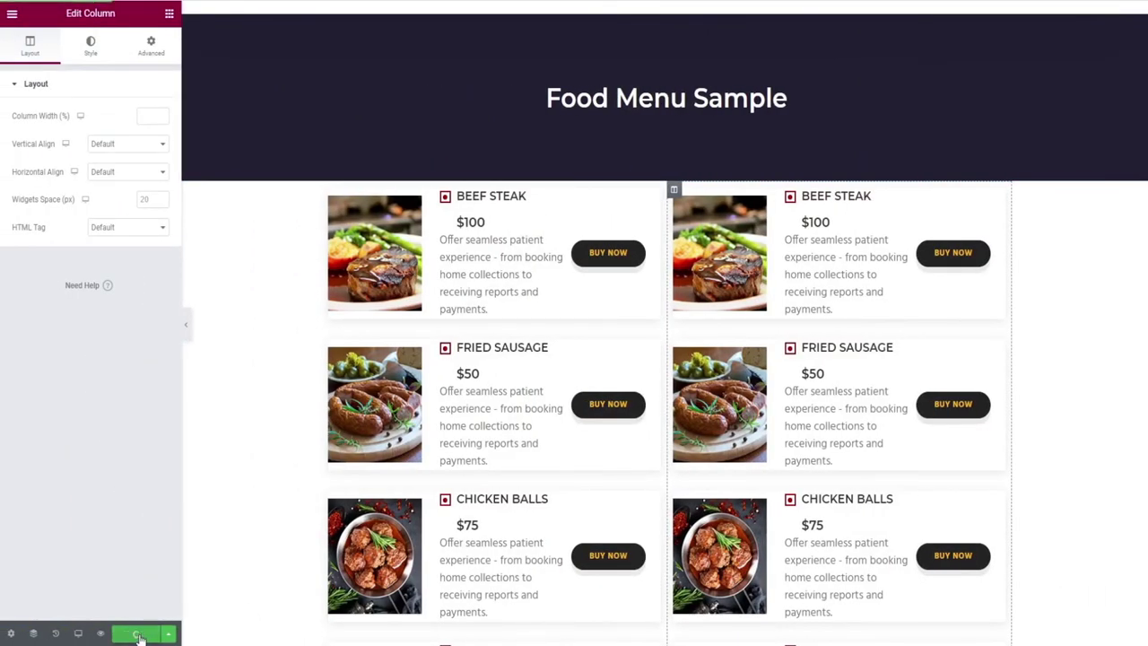
pyautogui.click(105, 636)
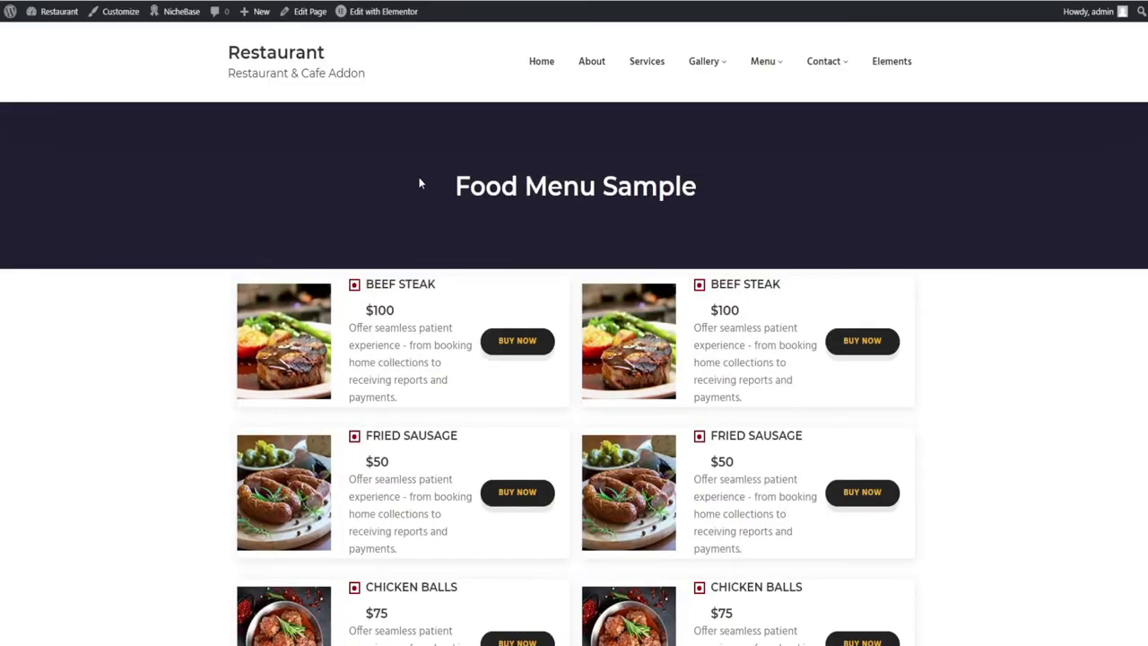
# - Scroll through the live Food Menu Sample page, from Beef Steak $100 to Fresh Salad $25
pyautogui.scroll(-5, 418, 221)
pyautogui.scroll(2, 417, 220)
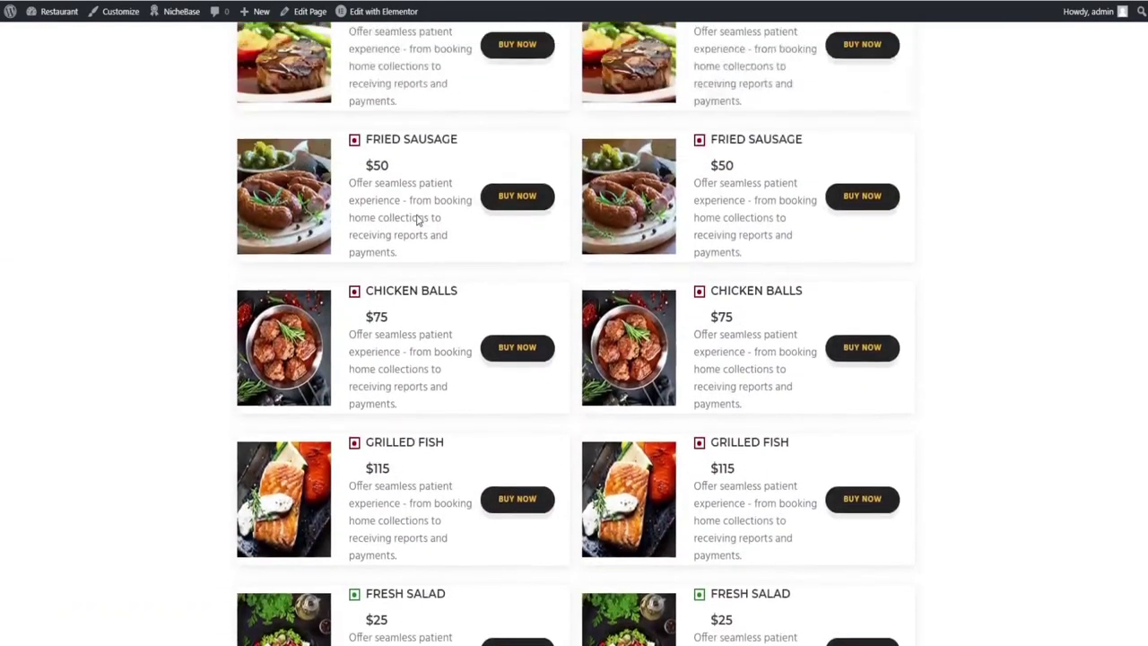
pyautogui.scroll(3, 418, 220)
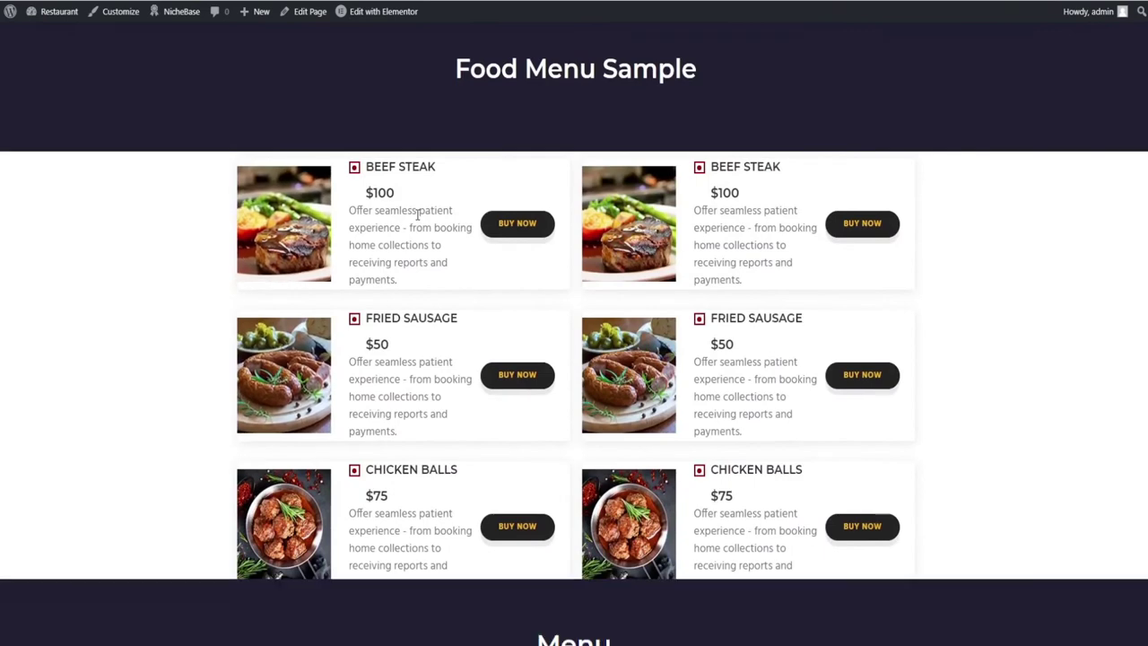
pyautogui.scroll(-8, 418, 215)
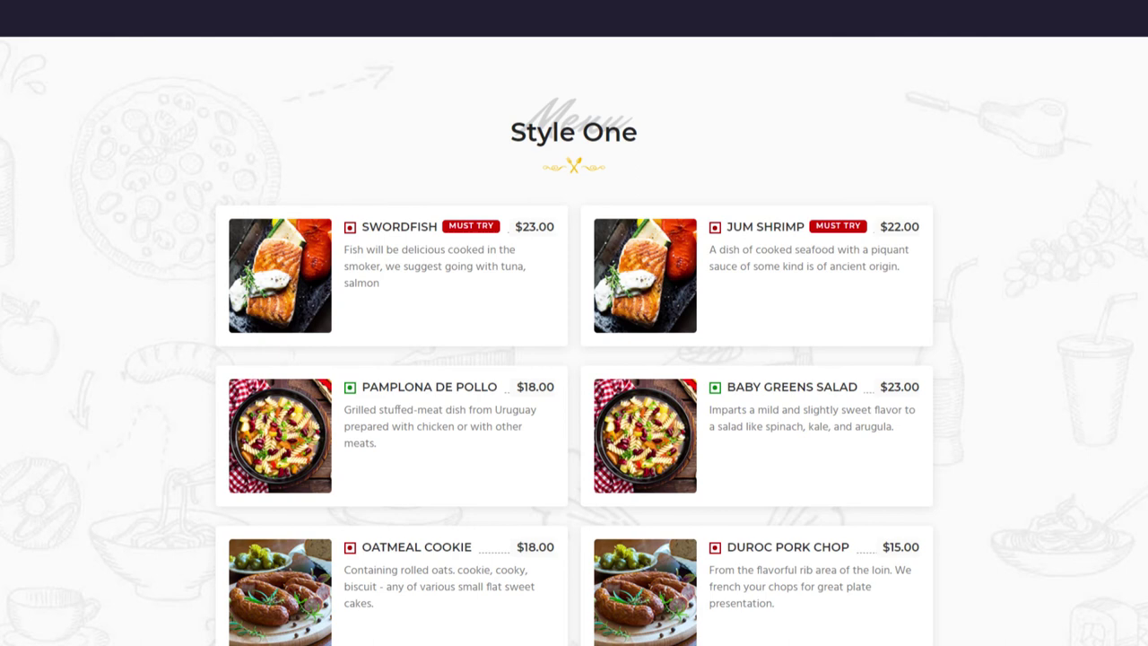
# - Scroll down the Restaurant & Cafe Addon page to the 100% Risk Free Money Back Guarantee section
pyautogui.scroll(-2, 574, 332)
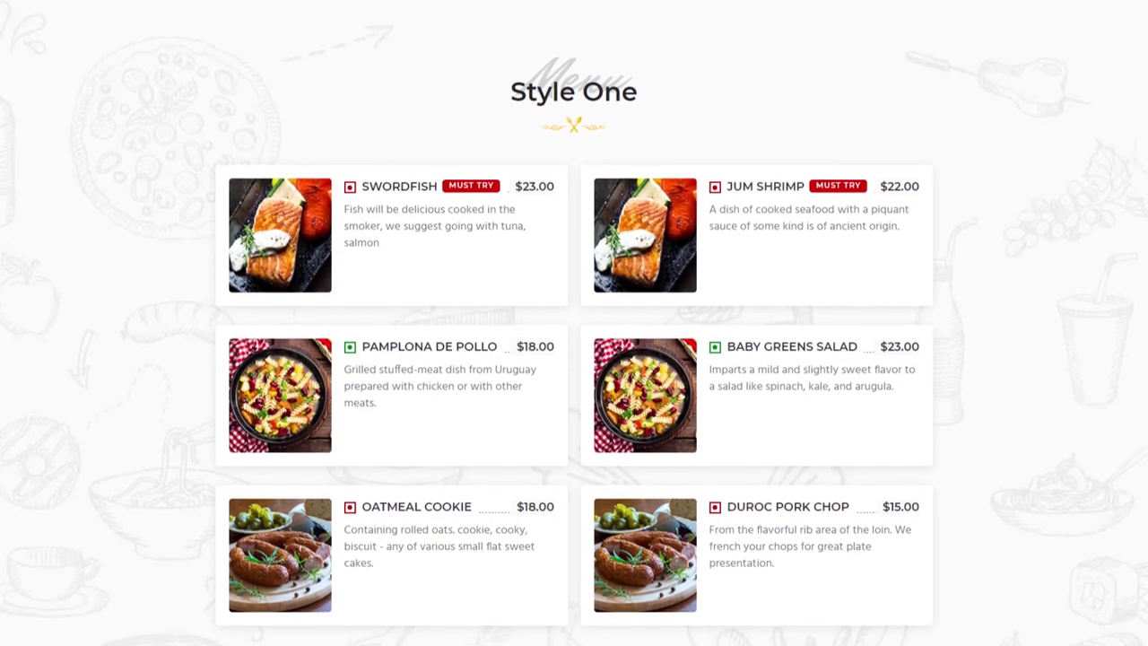
pyautogui.scroll(-8, 574, 323)
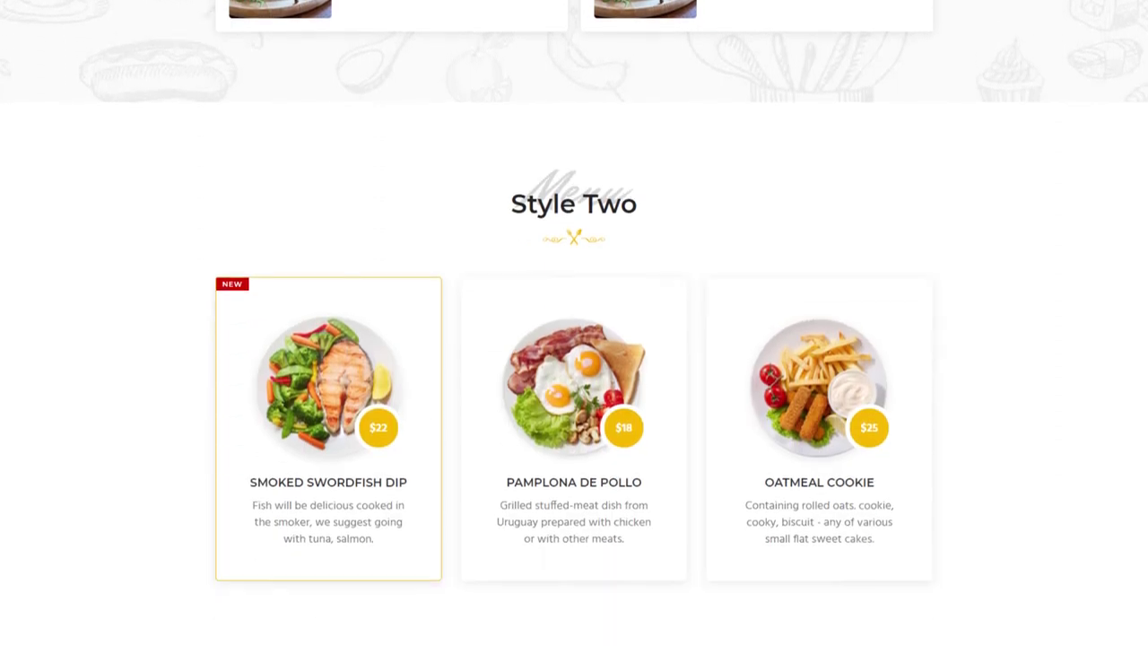
pyautogui.scroll(-3, 574, 323)
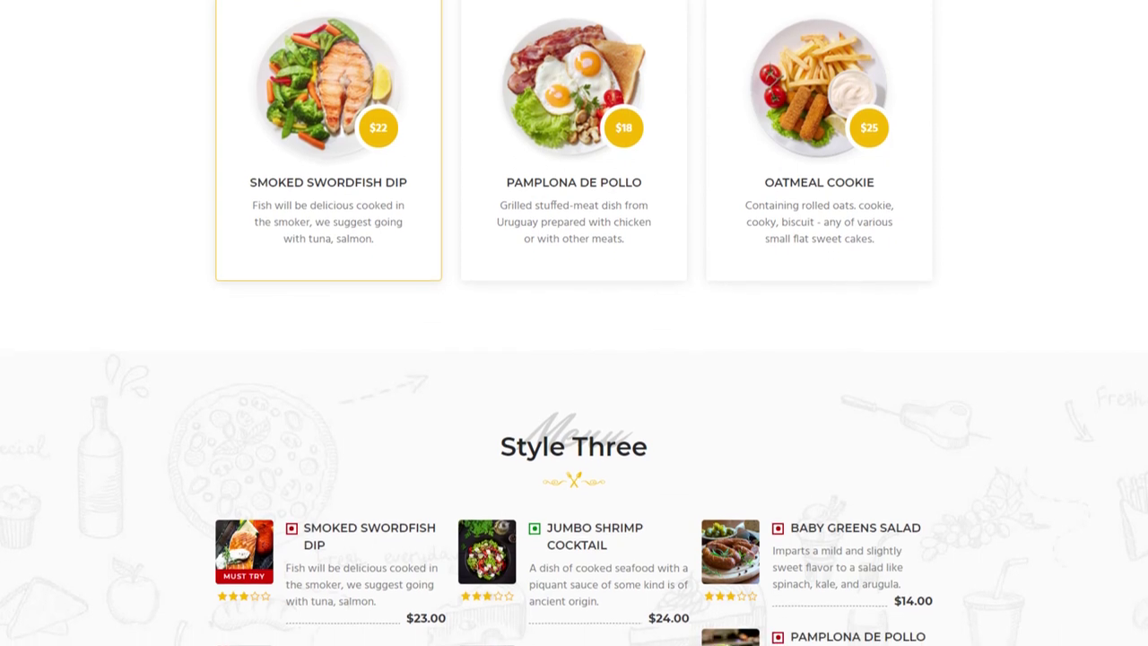
pyautogui.scroll(-20, 575, 323)
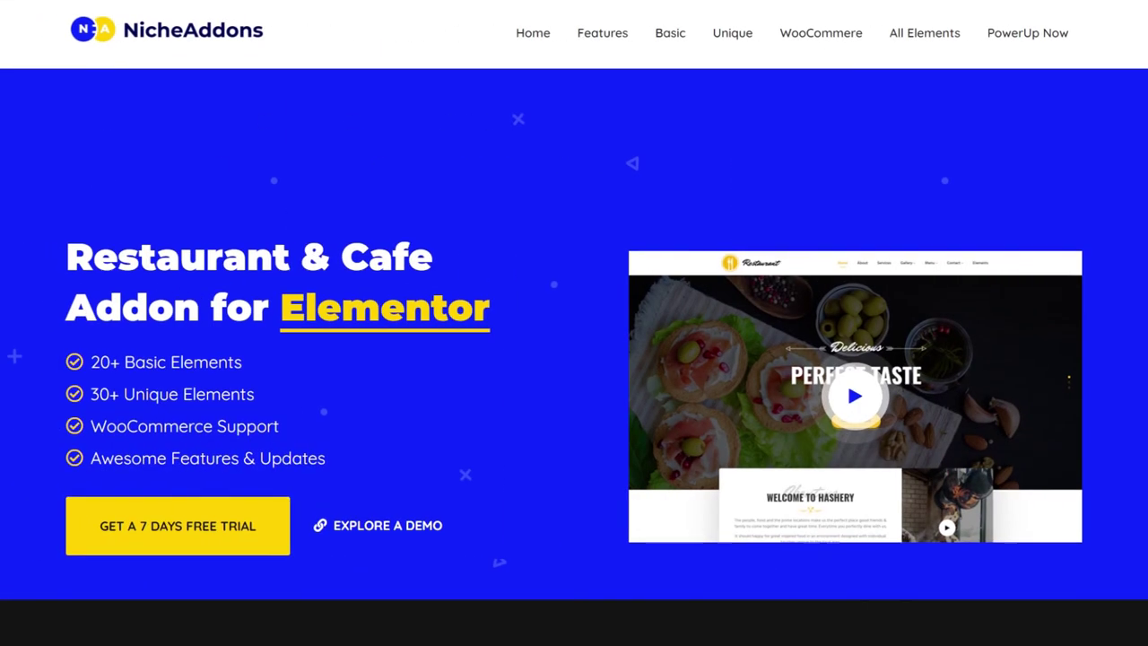
pyautogui.scroll(-5, 575, 323)
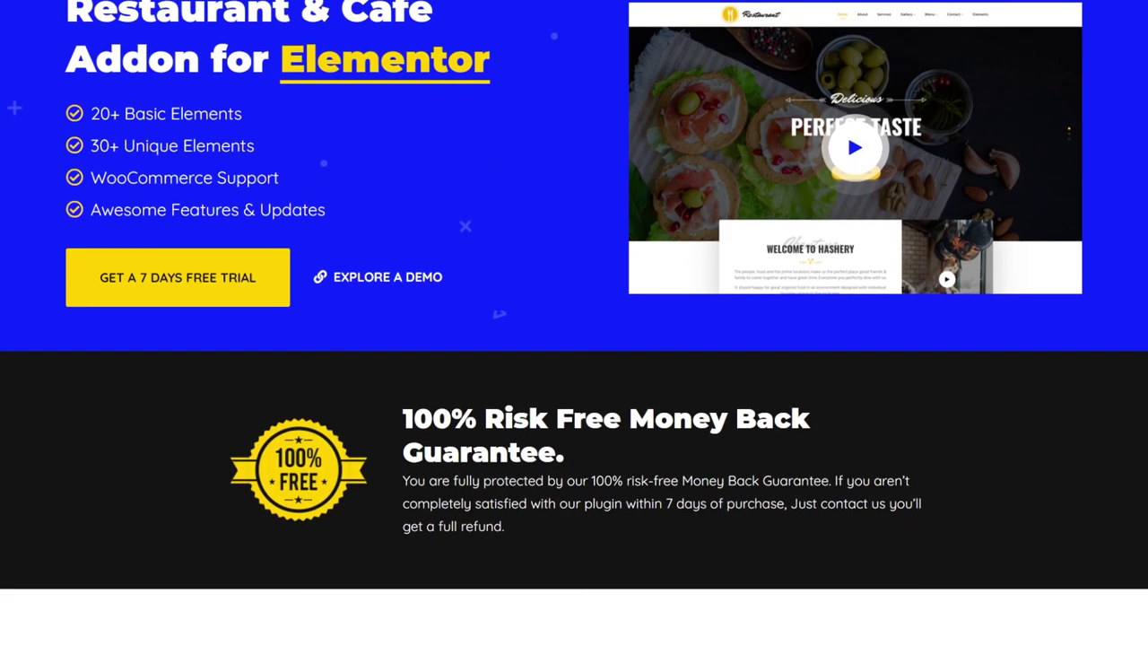